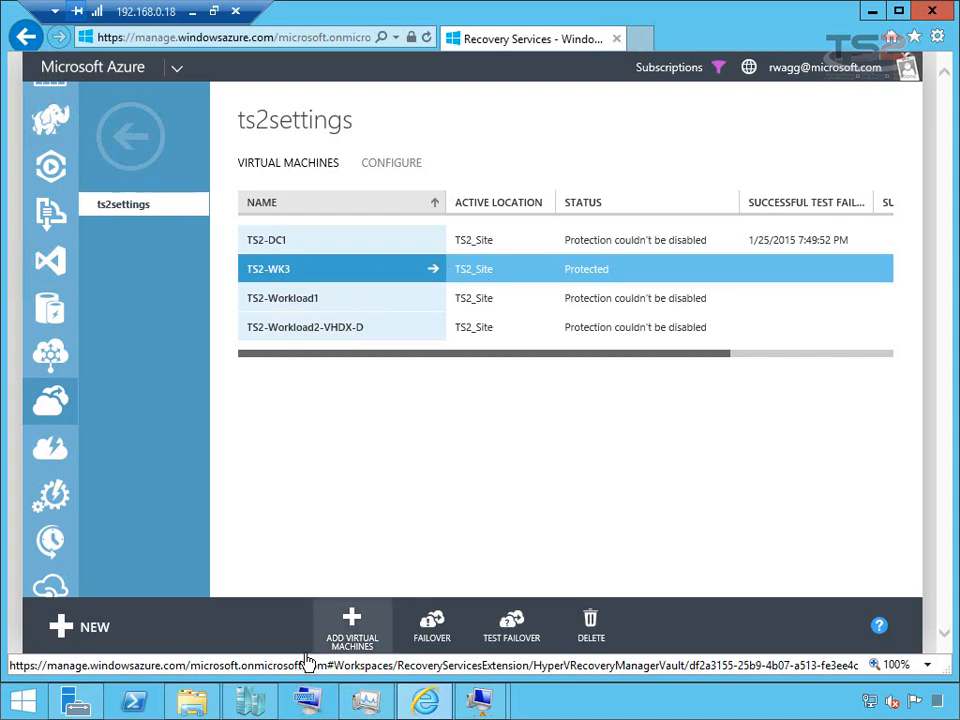
Switch to the TS2-WK3 virtual machine connection on H3 and check the contents of its e-drive (E:)
click(250, 700)
click(480, 700)
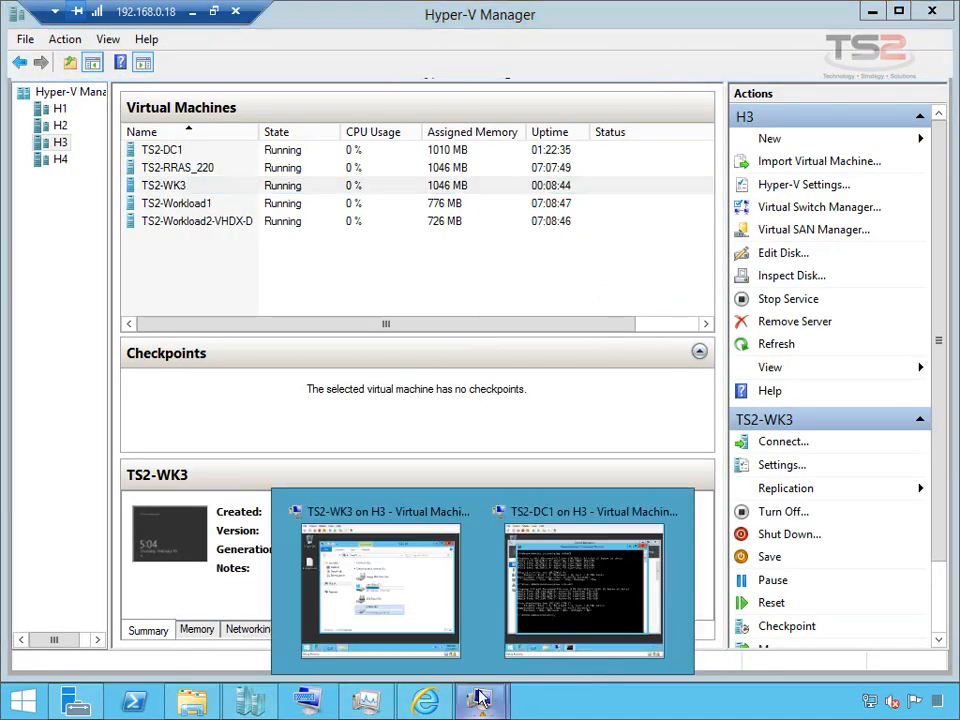
click(373, 583)
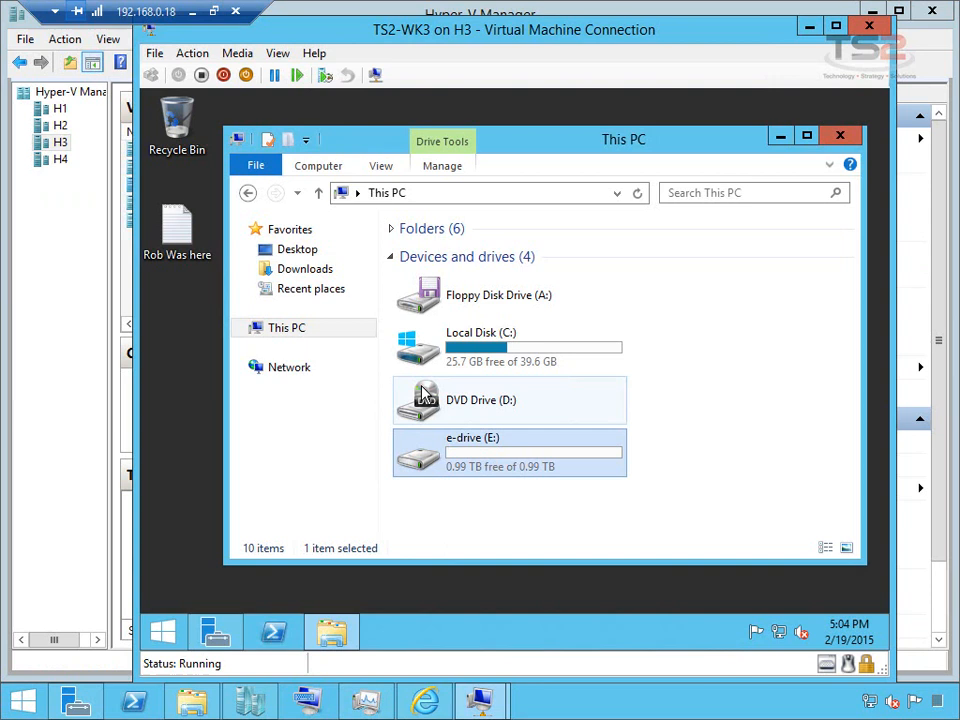
double_click(484, 467)
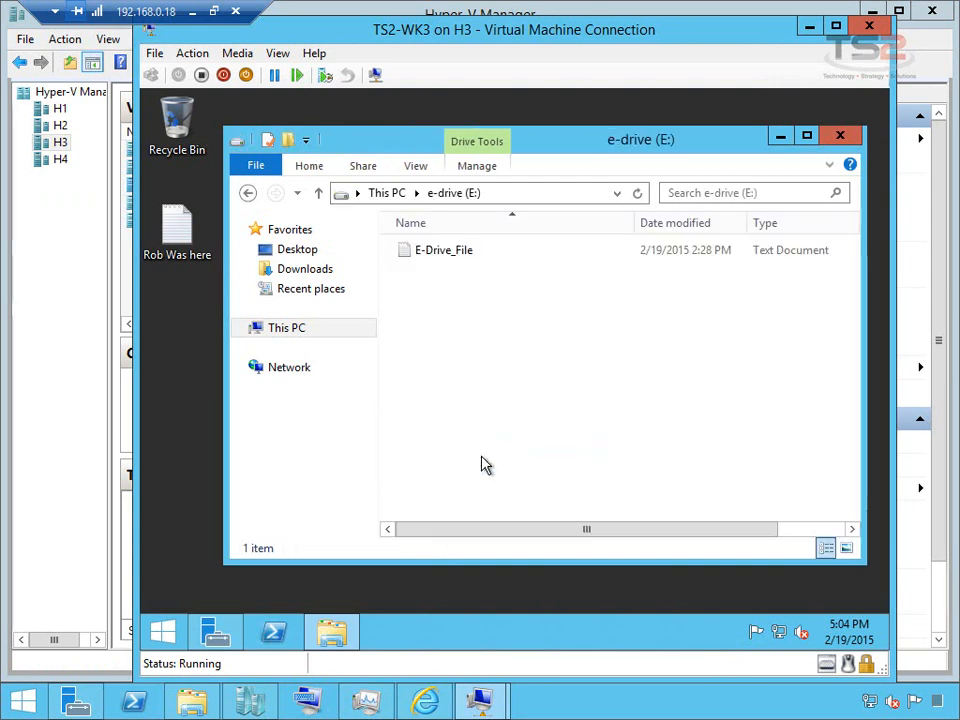
click(388, 194)
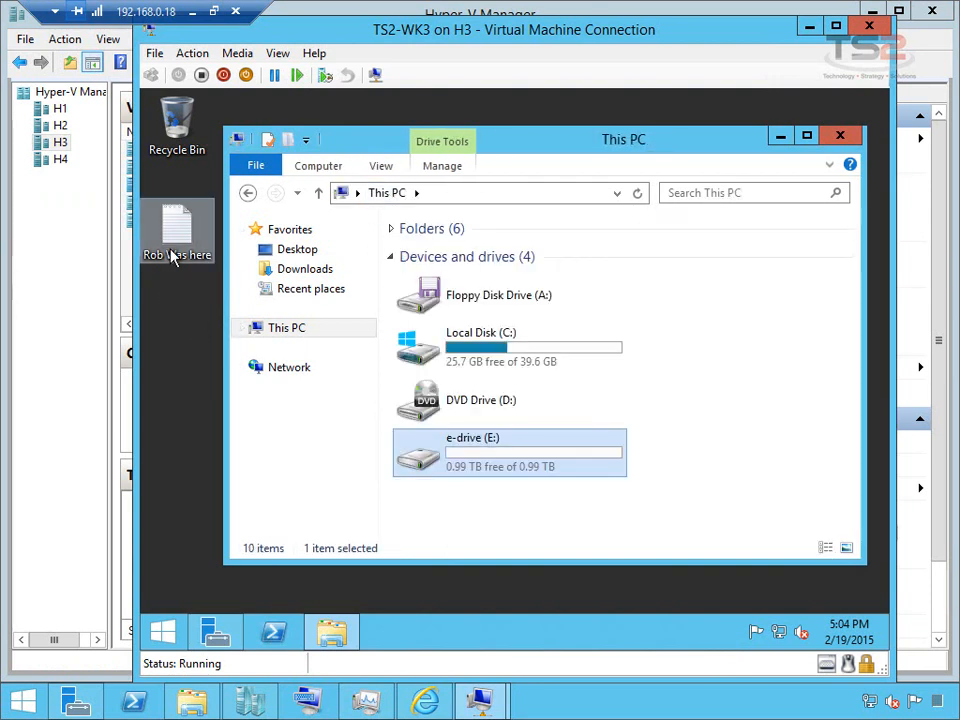
Rename the text document on the TS2-WK3 desktop by appending "Again!" to its existing name
click(172, 257)
right_click(172, 257)
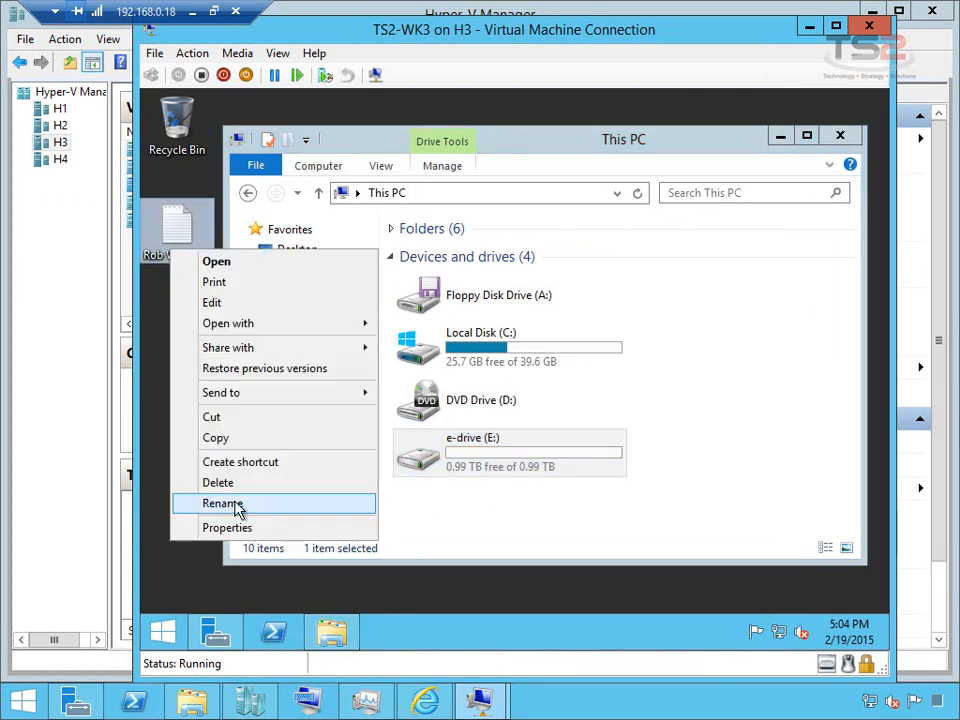
click(237, 507)
key(End)
text(Again!)
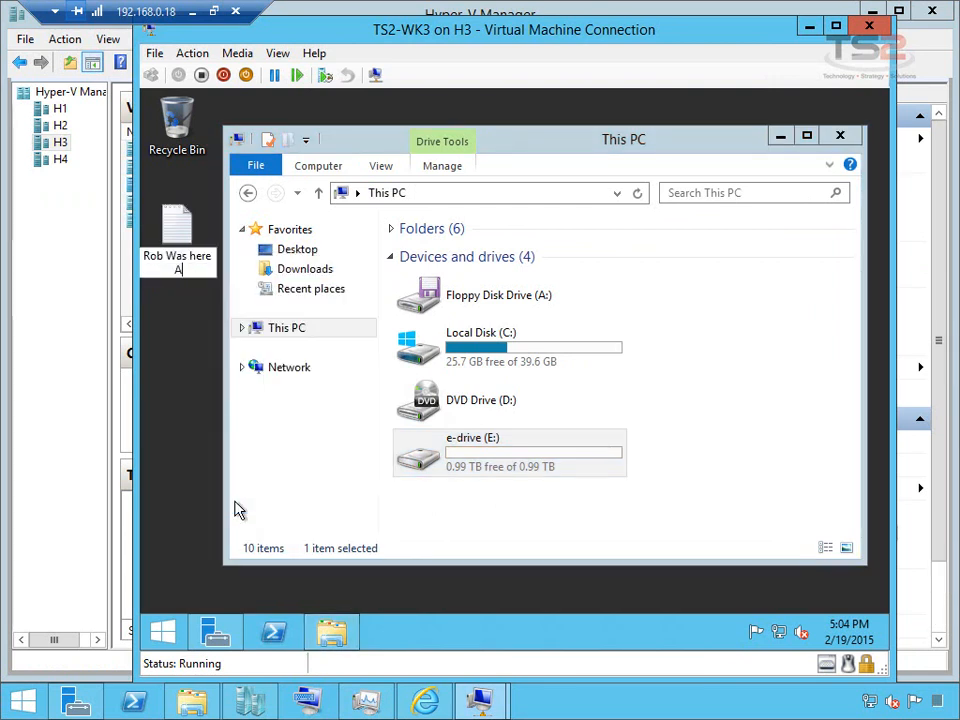
key(Return)
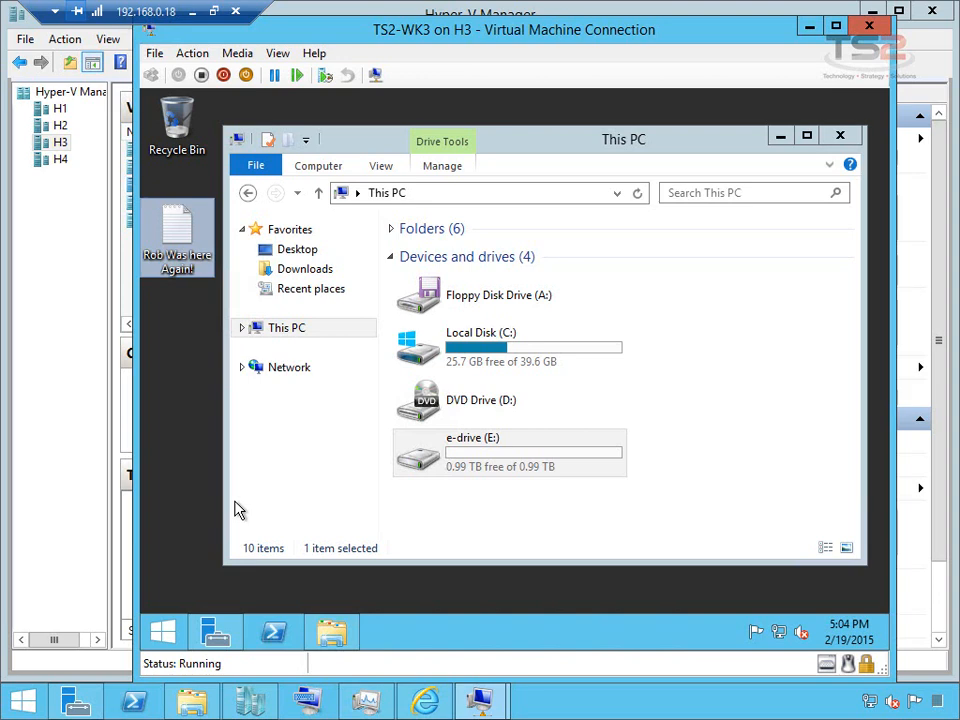
Switch to the Azure portal and review TS2-WK3's target network and size options, then return to the ts2settings virtual machine list
click(425, 705)
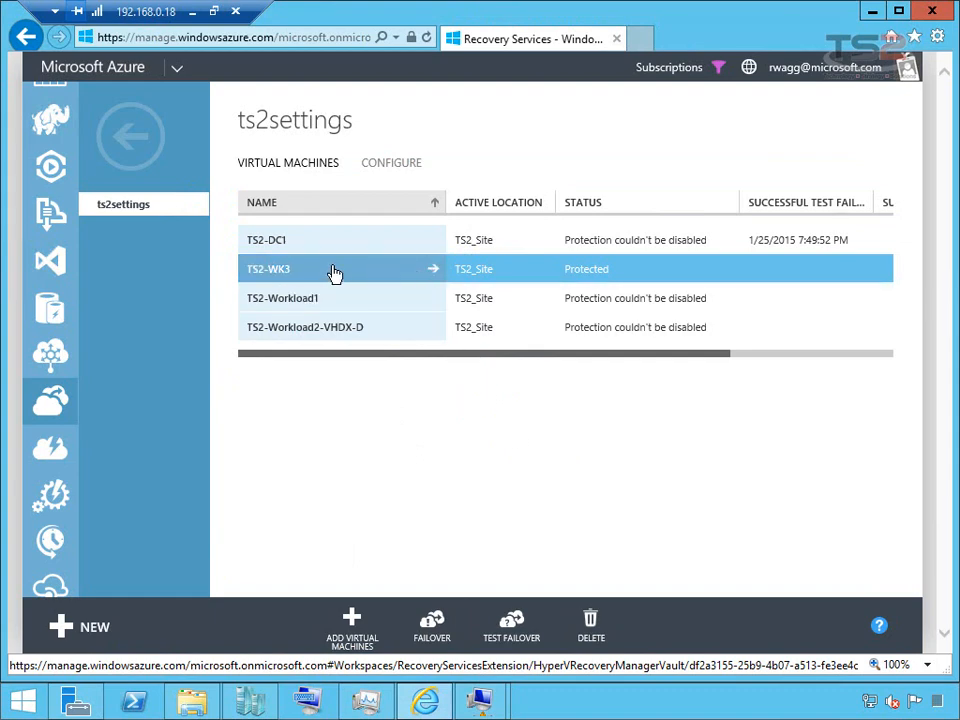
click(433, 274)
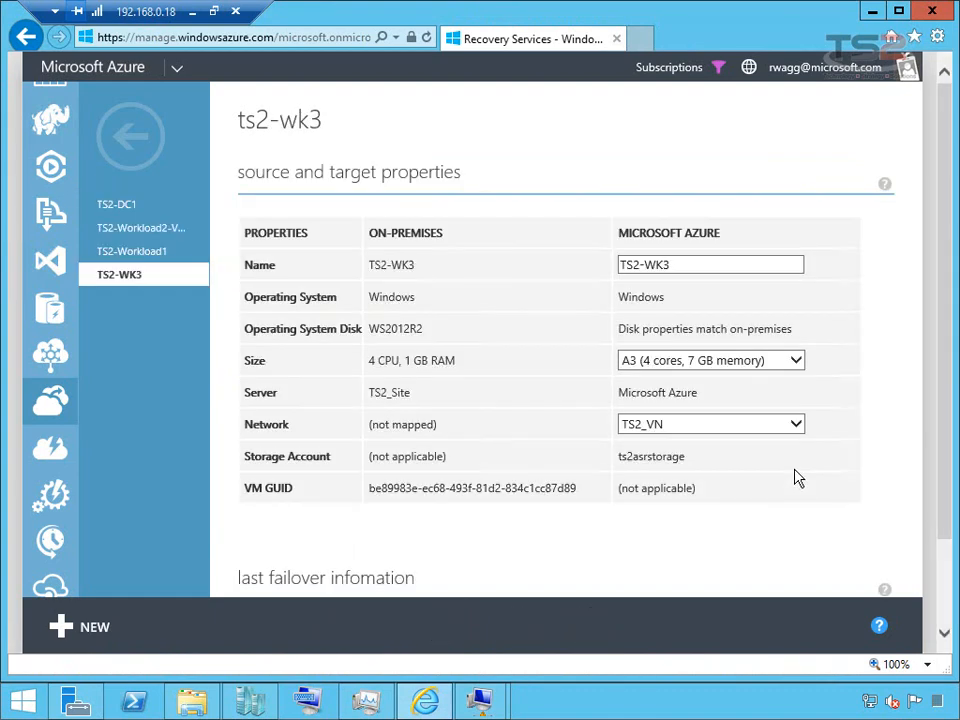
click(795, 430)
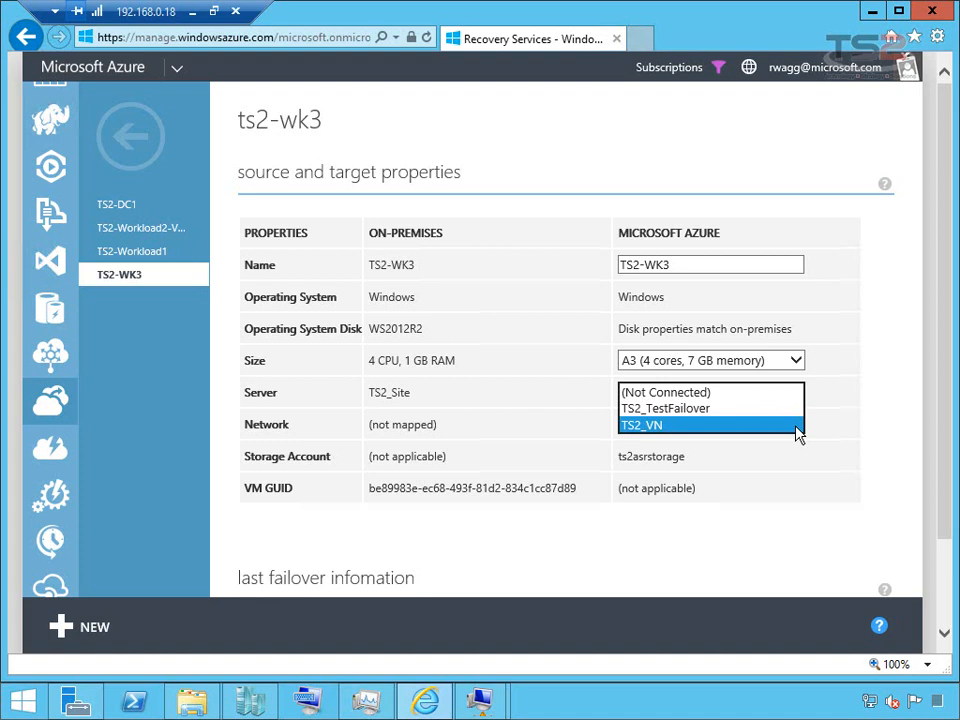
click(799, 425)
click(790, 361)
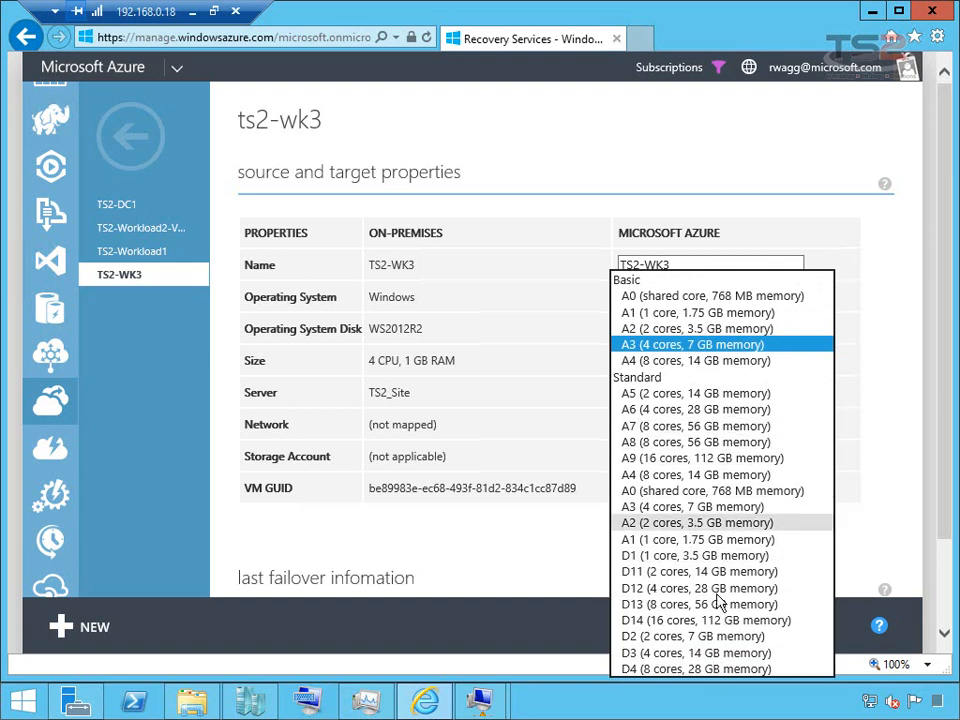
click(895, 422)
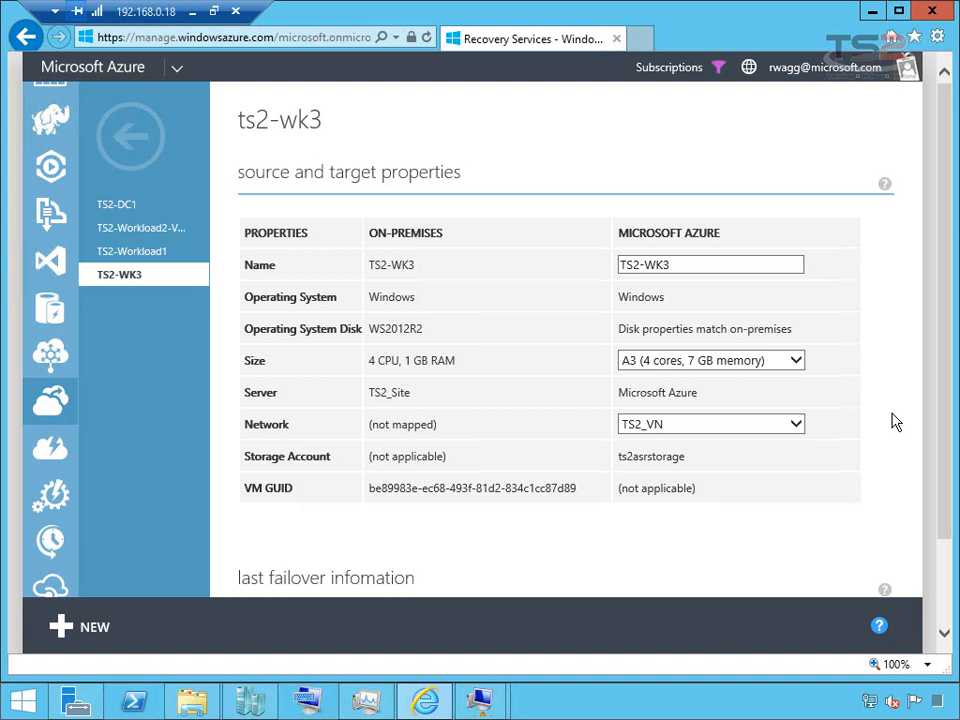
click(98, 132)
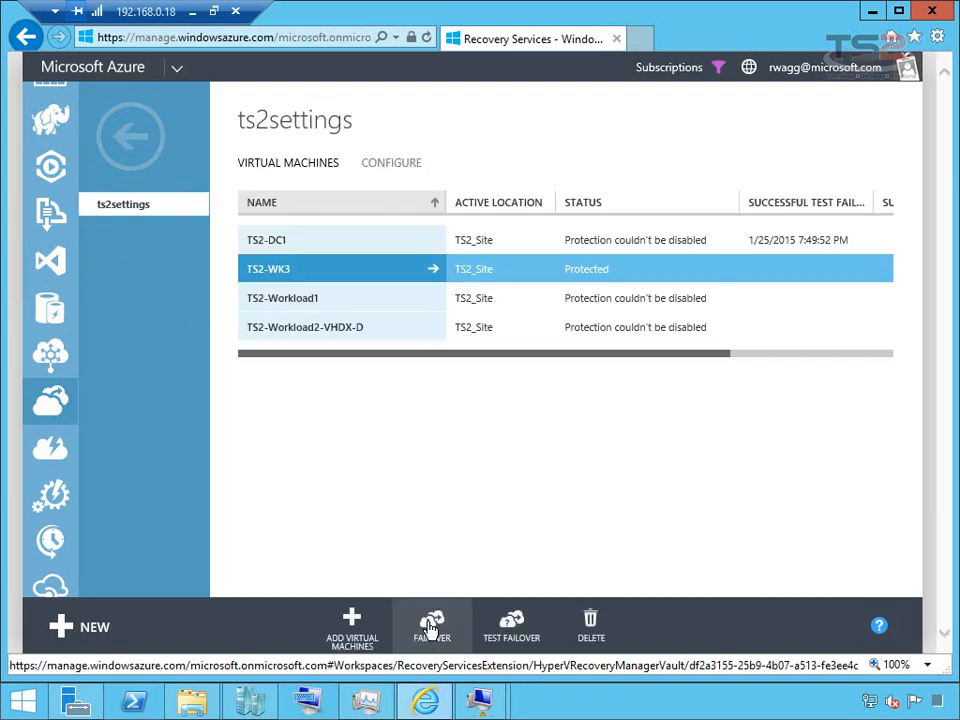
Start a planned failover of TS2-WK3 from TS2_Site to Microsoft Azure and dismiss the progress notification
click(430, 628)
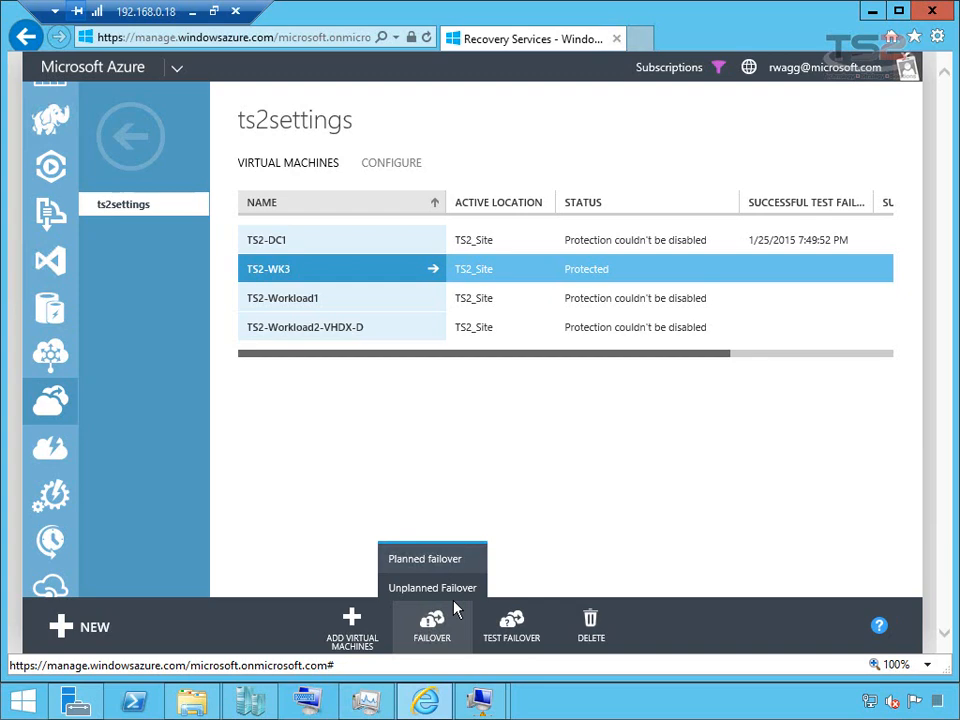
click(446, 560)
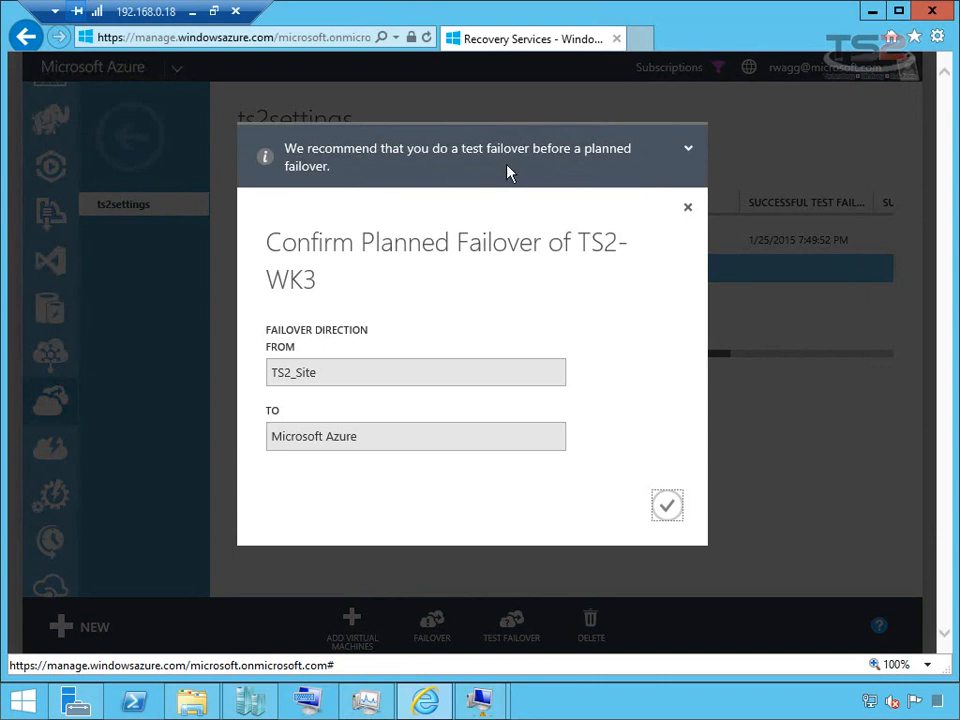
click(689, 151)
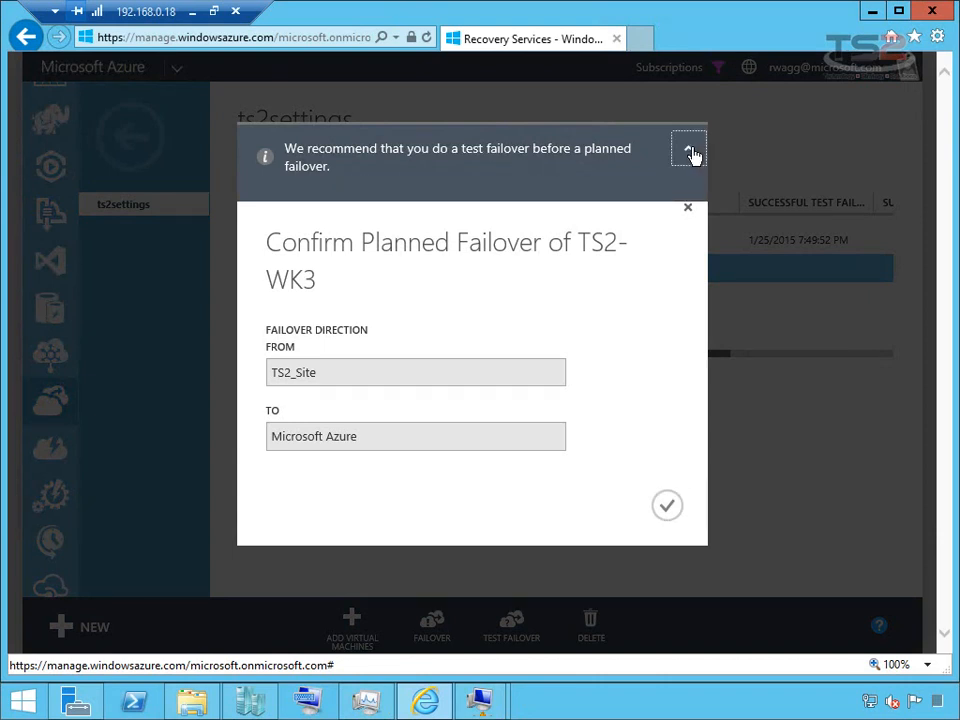
click(689, 151)
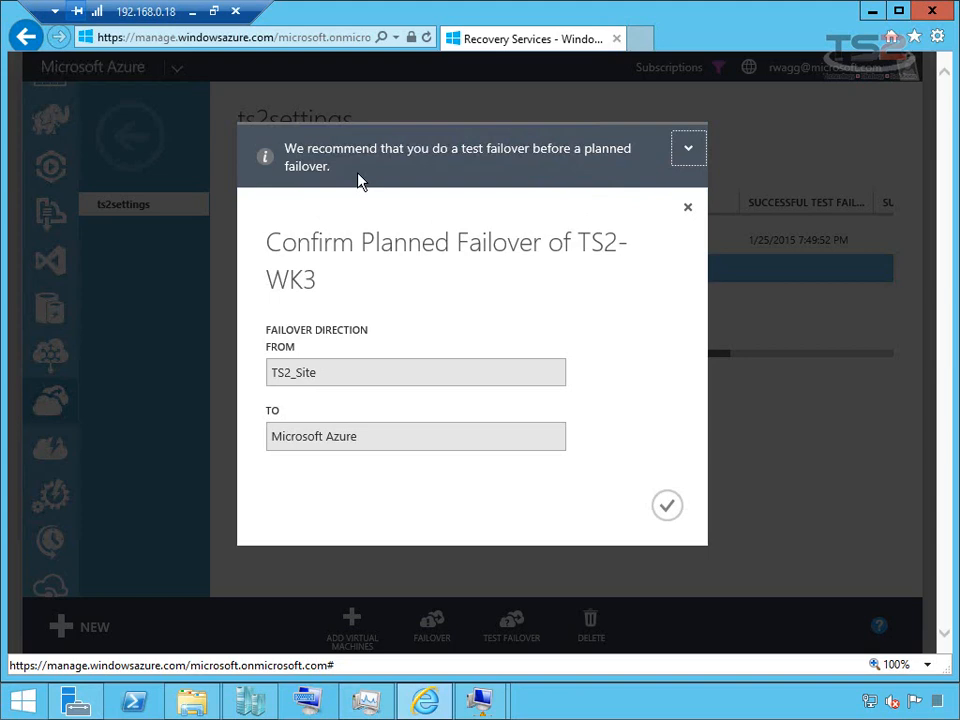
click(669, 508)
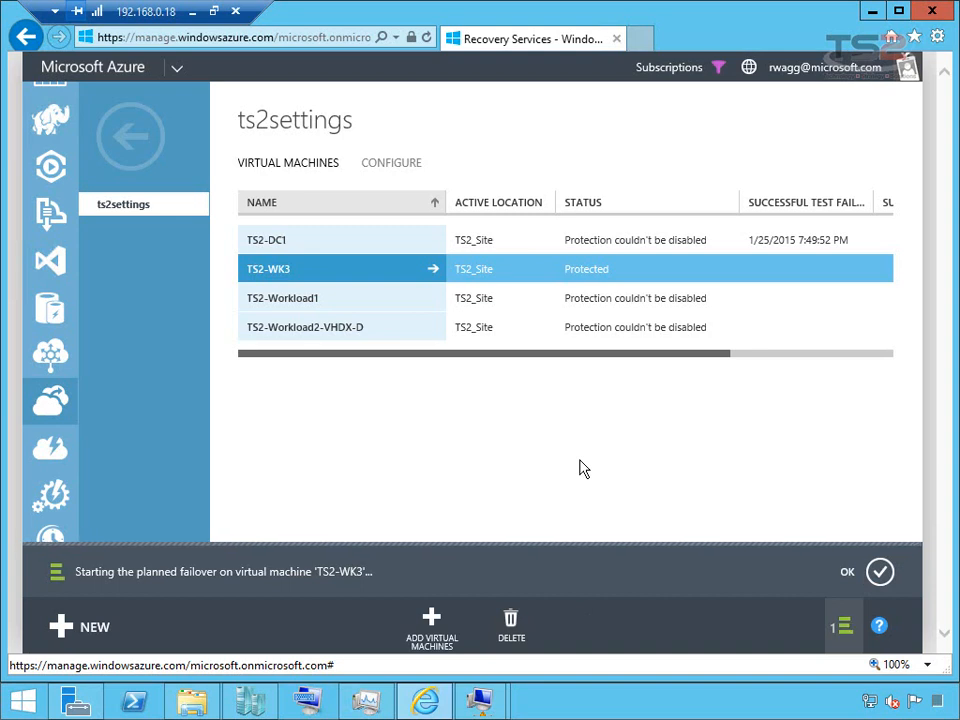
click(881, 576)
Open the TS2-WK3 planned failover job in the ts2recovery vault and check the virtual machine in Hyper-V Manager
click(136, 146)
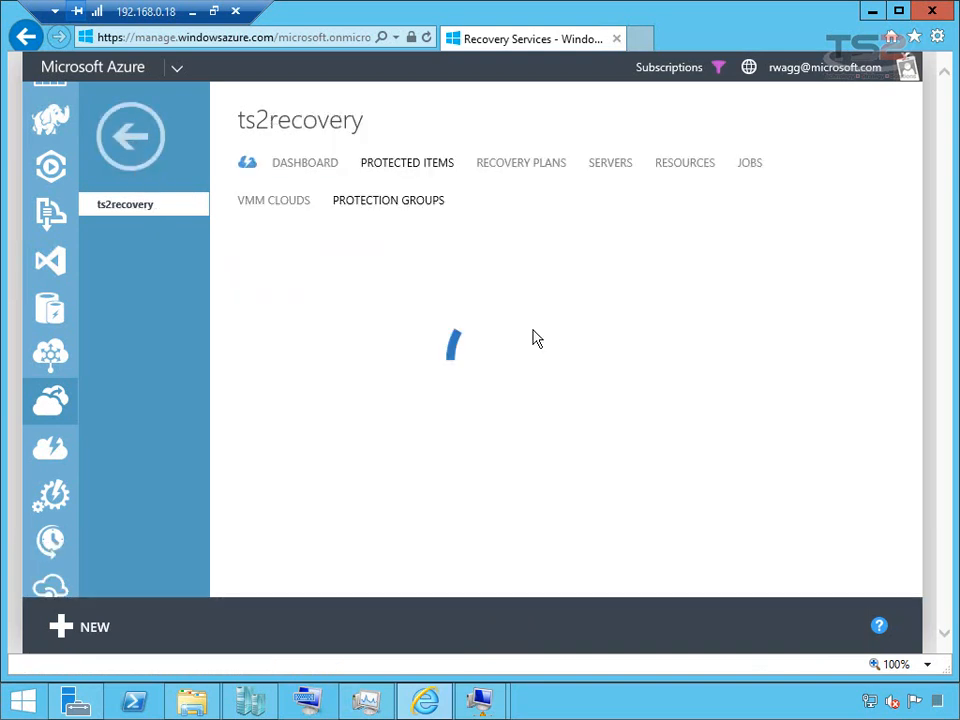
click(749, 164)
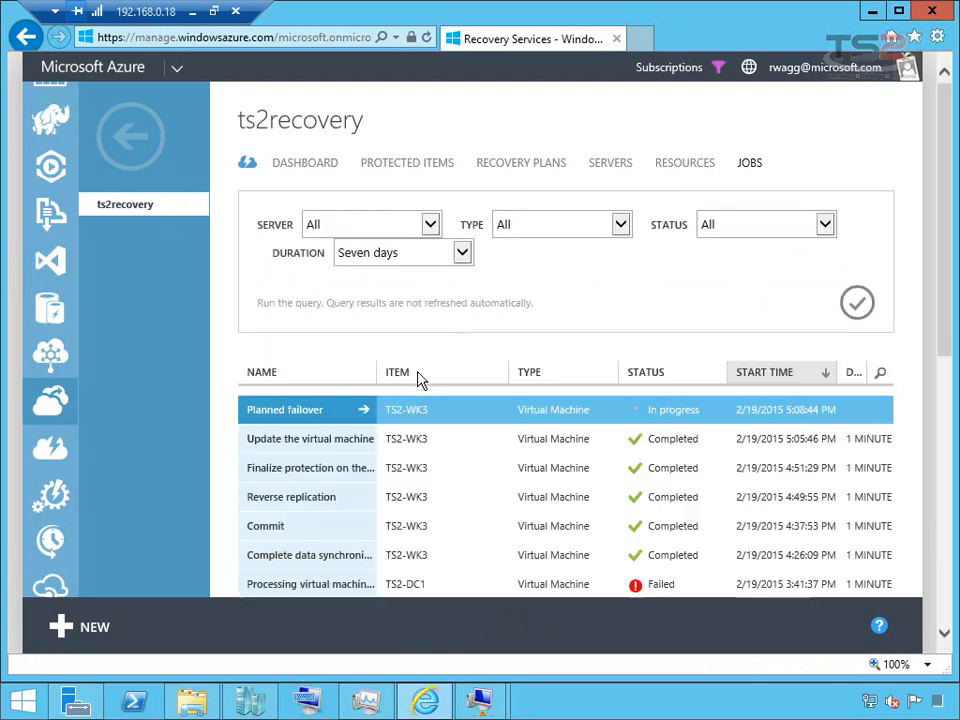
click(366, 413)
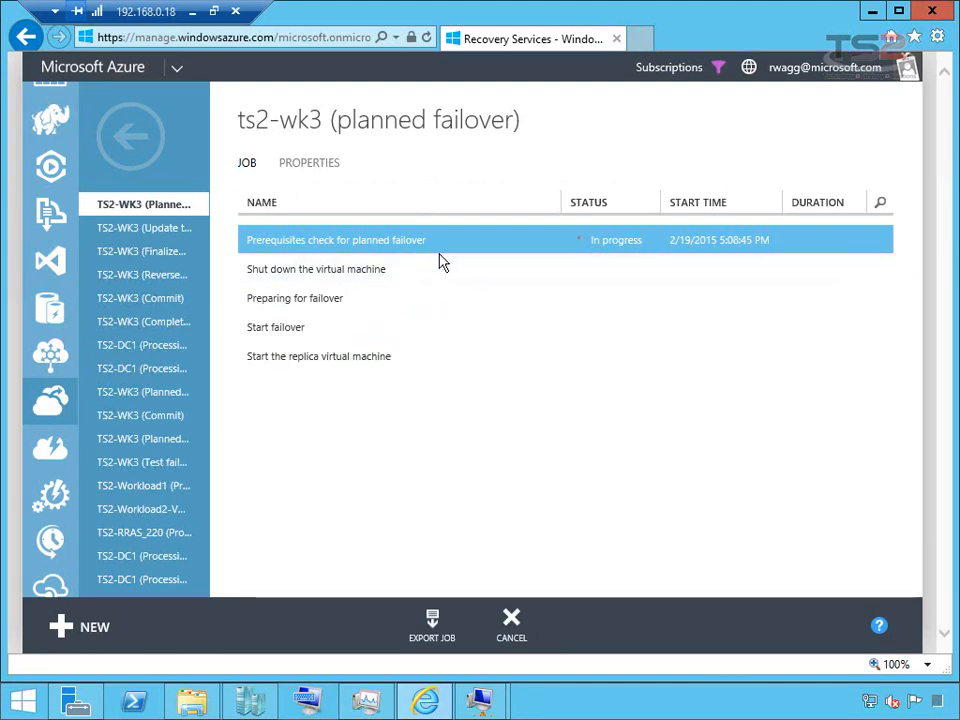
click(242, 704)
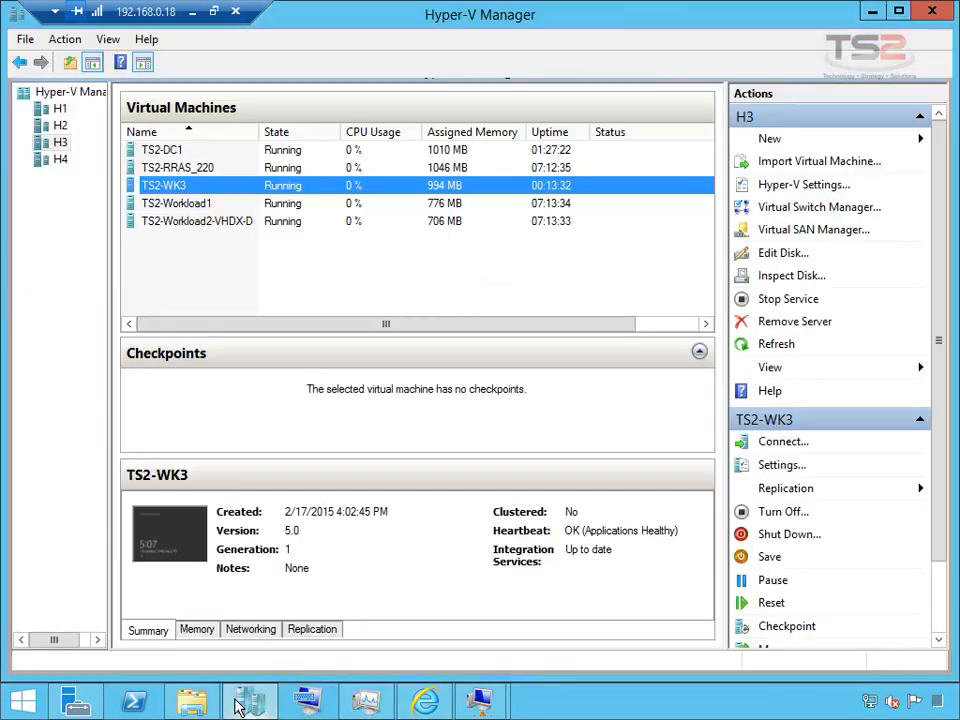
click(243, 705)
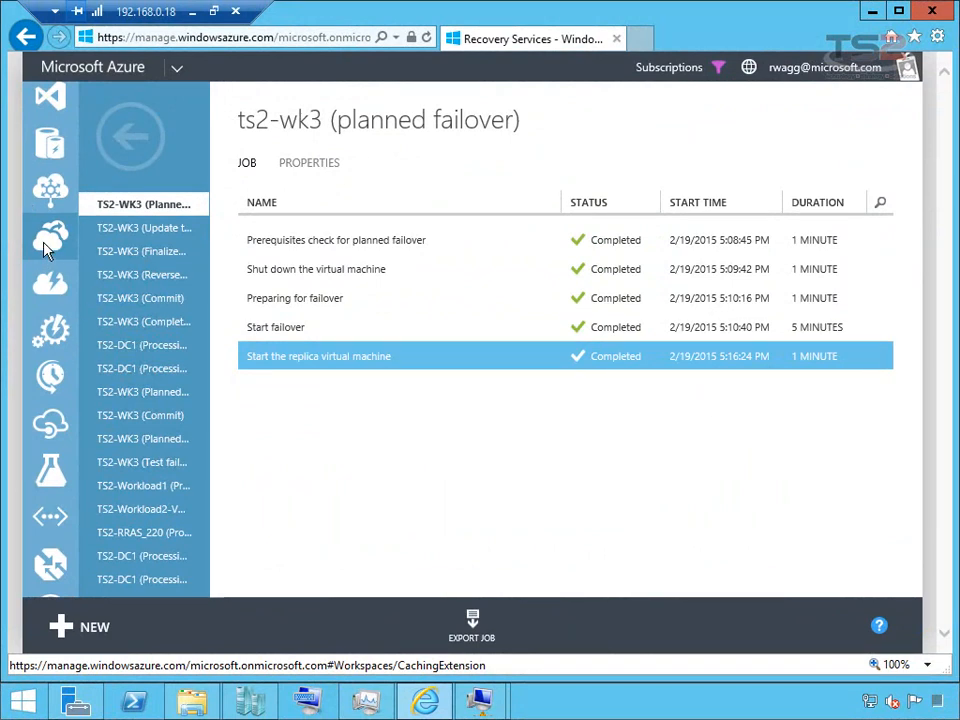
Display the Azure virtual machine instances in the portal to check the status of TS2-WK3
click(48, 245)
scroll(50, 240, up, 5)
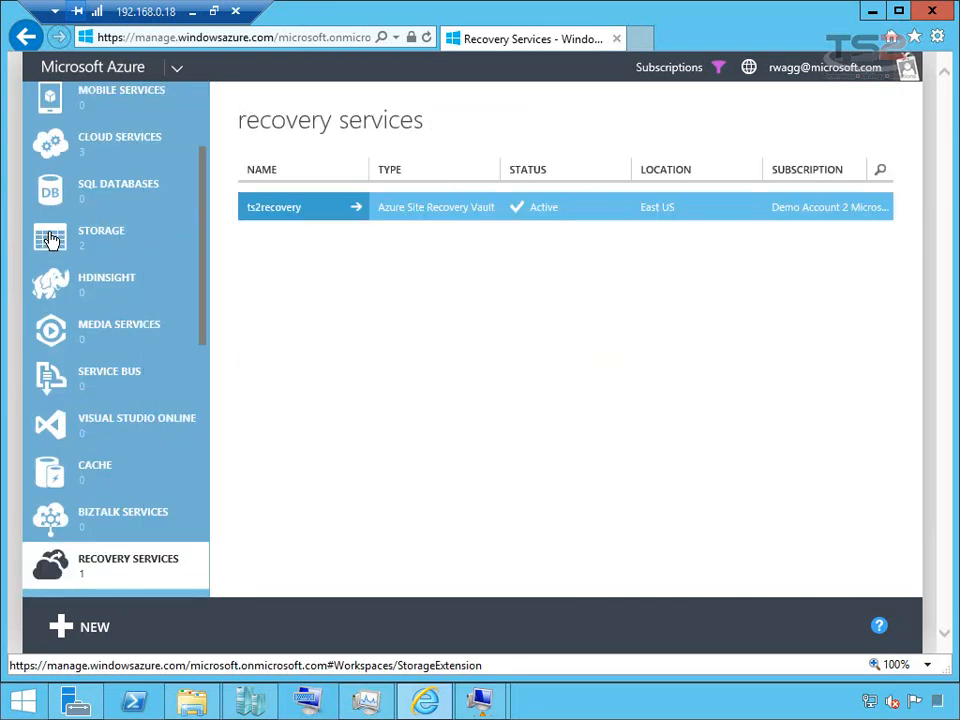
scroll(55, 178, up, 2)
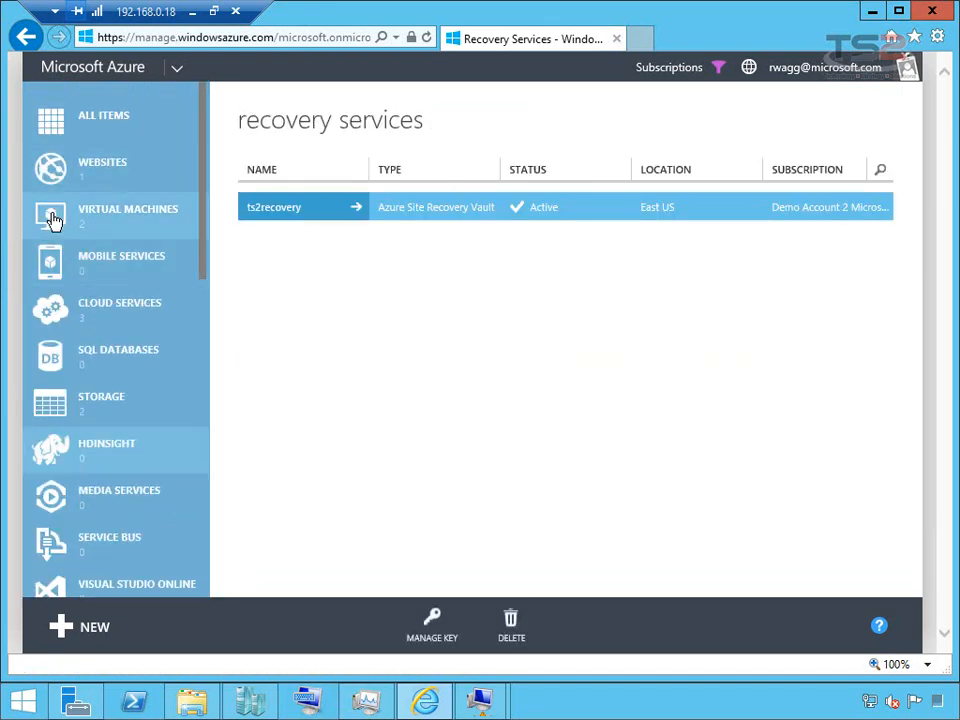
click(54, 210)
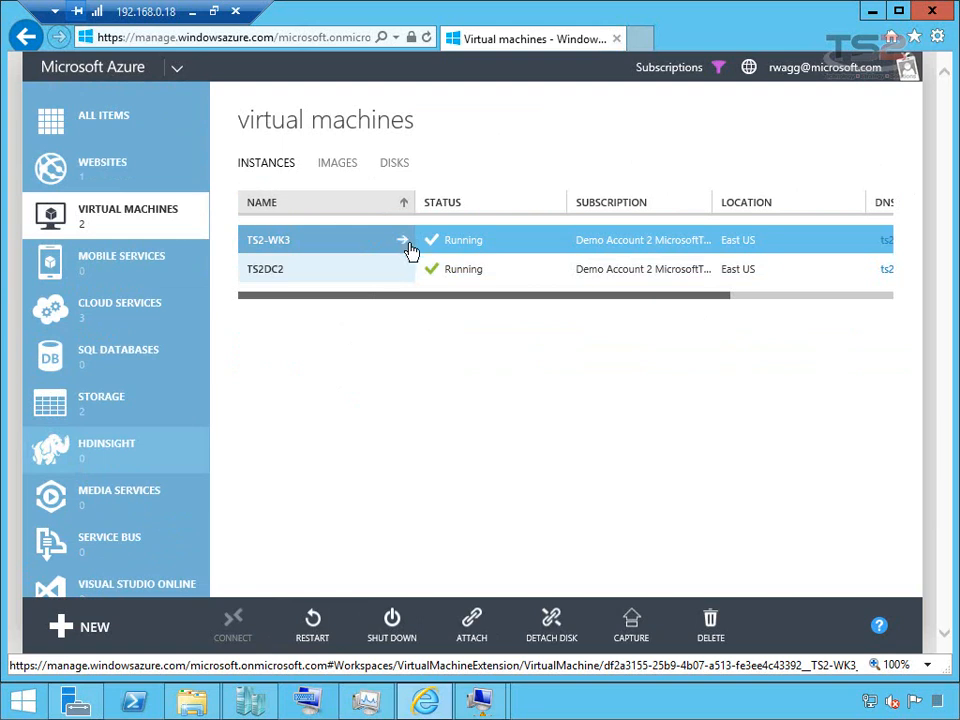
click(484, 709)
Open the TS2_VN virtual network's dashboard and check the IP address of TS2-WK3 in its resources
scroll(135, 497, down, 6)
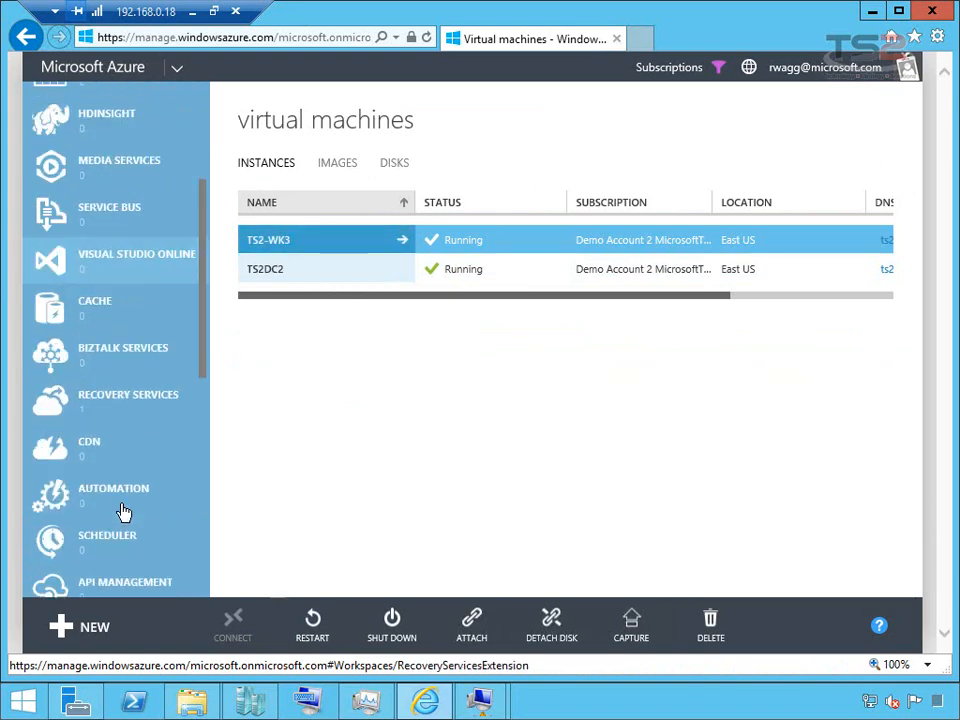
click(110, 512)
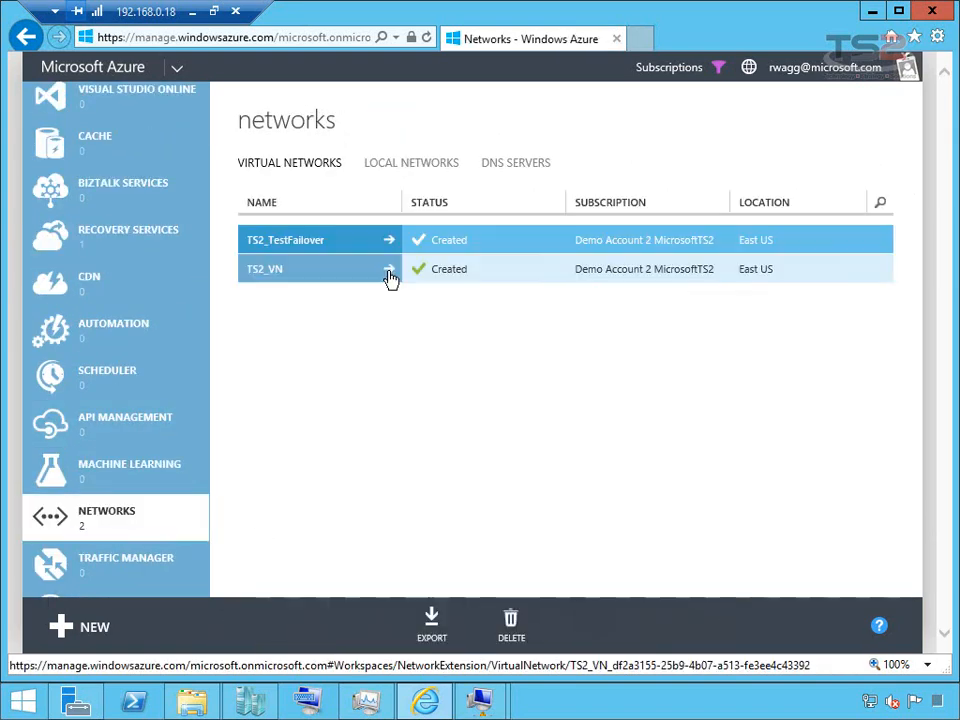
click(388, 272)
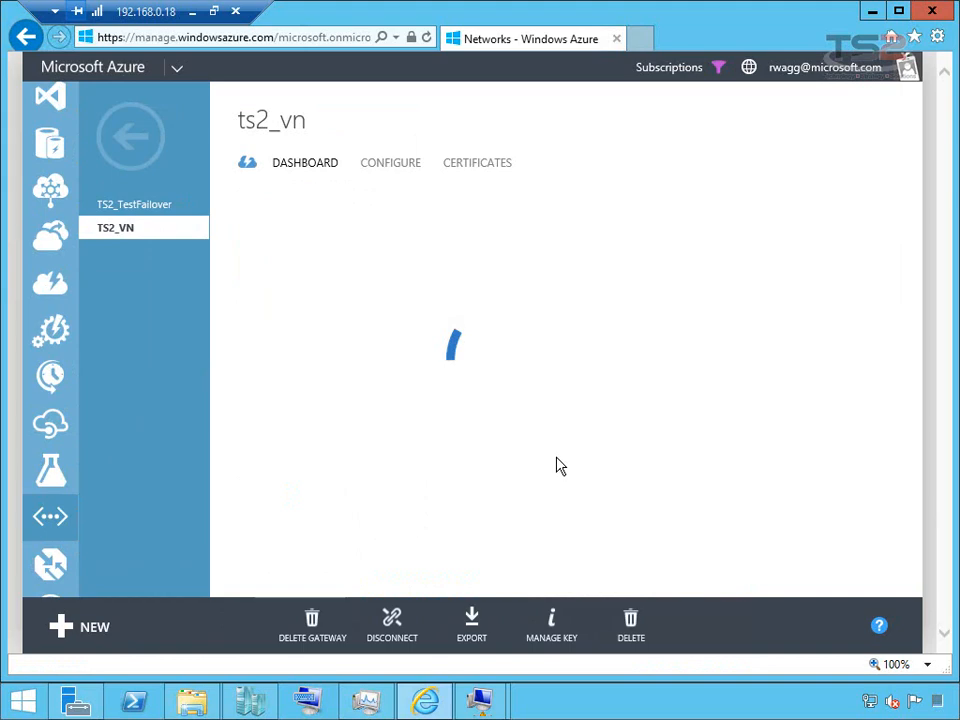
scroll(553, 473, down, 3)
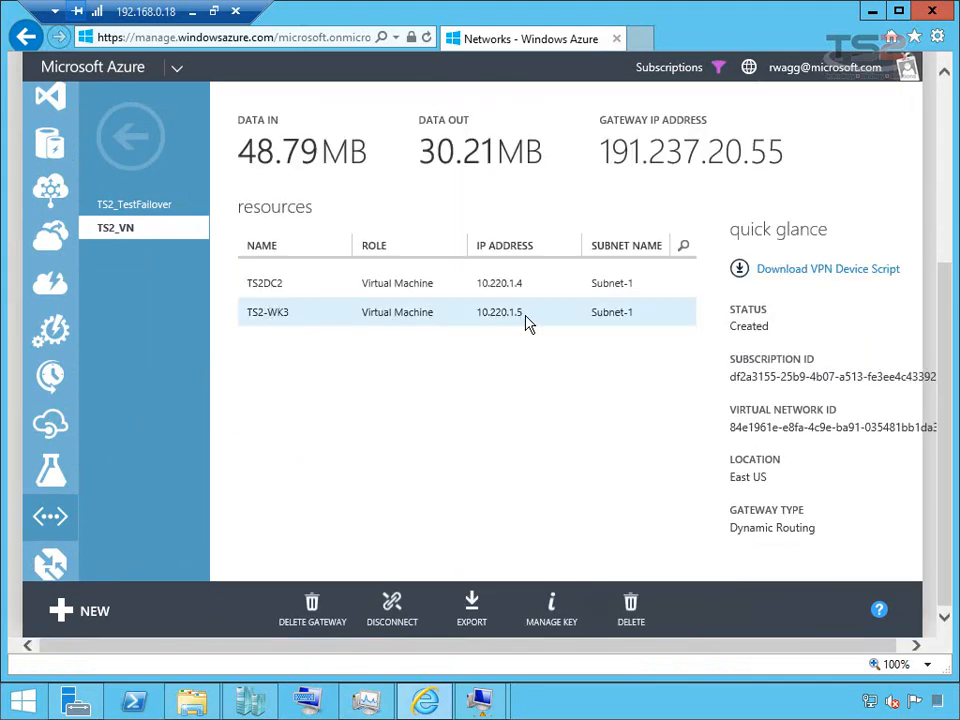
Switch to the TS2-DC1 virtual machine connection and ping ts2-wk3 again from its Command Prompt
mouse_move(490, 710)
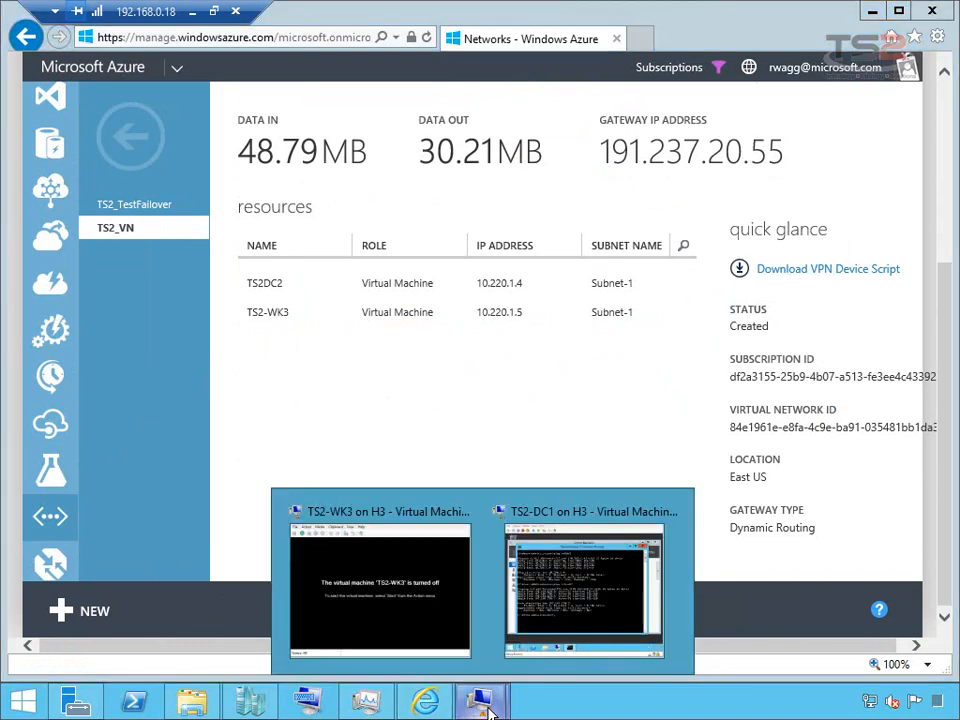
click(565, 600)
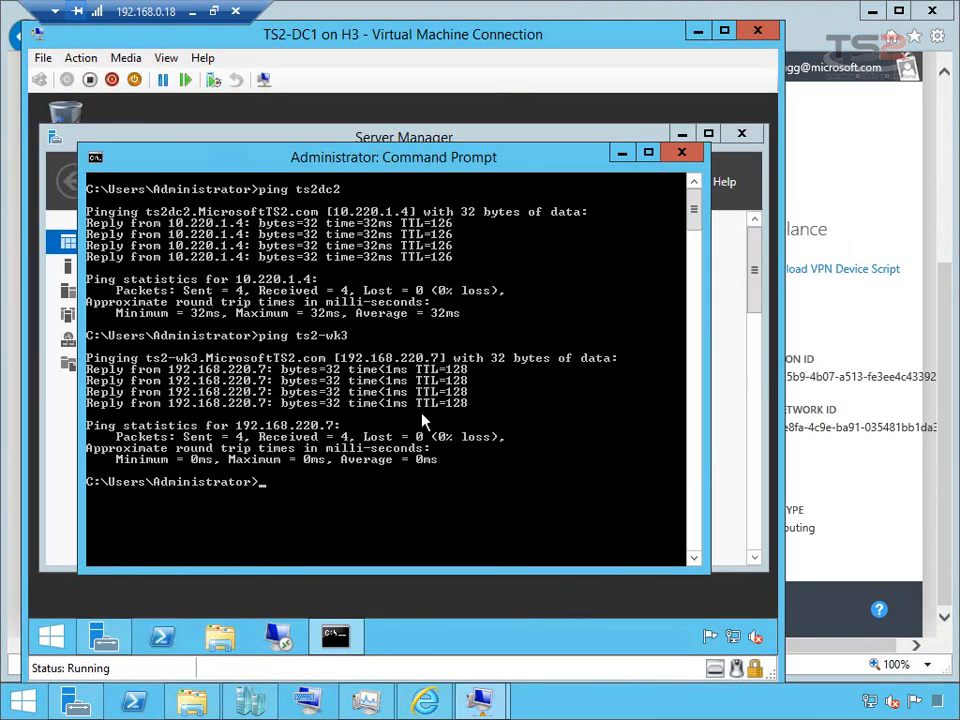
key(Up)
key(Return)
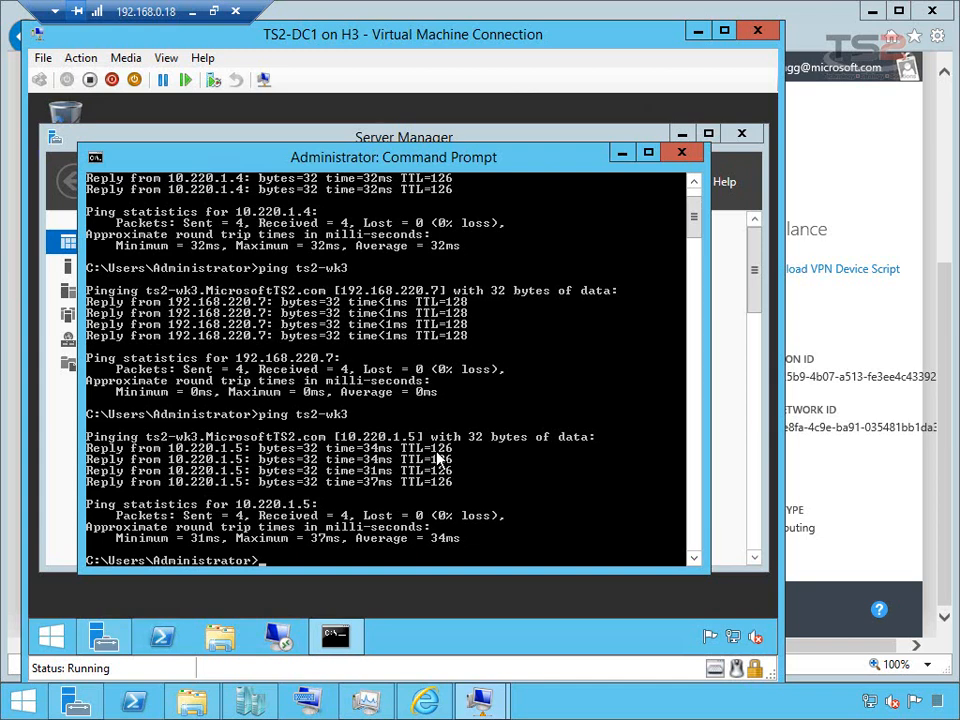
Start a Remote Desktop connection to ts2-wk3 from the TS2-DC1 virtual machine
click(278, 636)
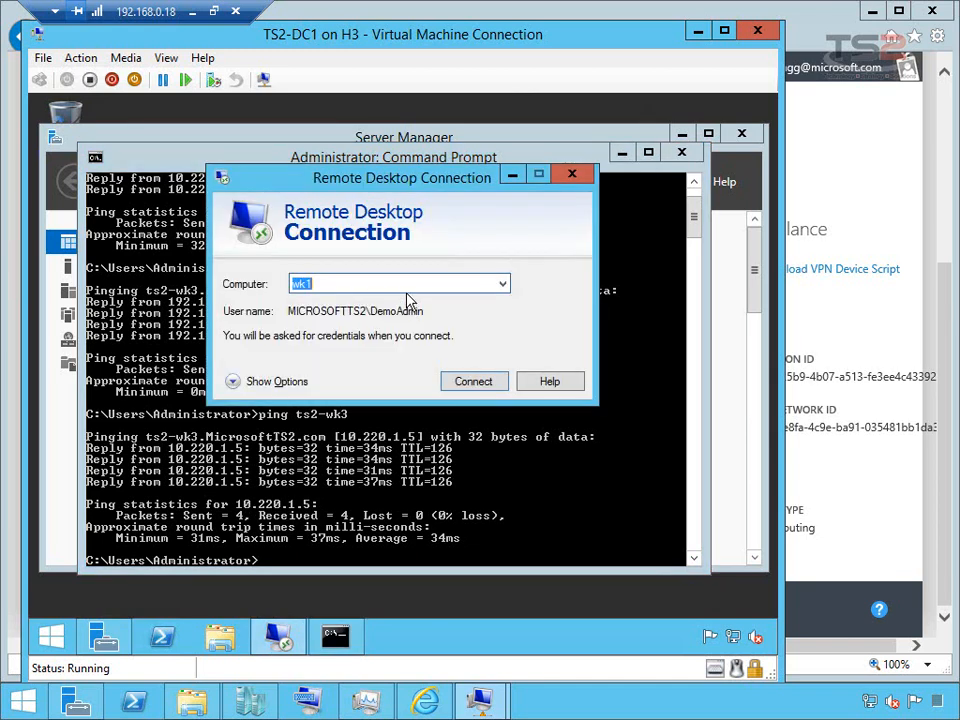
text(ts2-wk3)
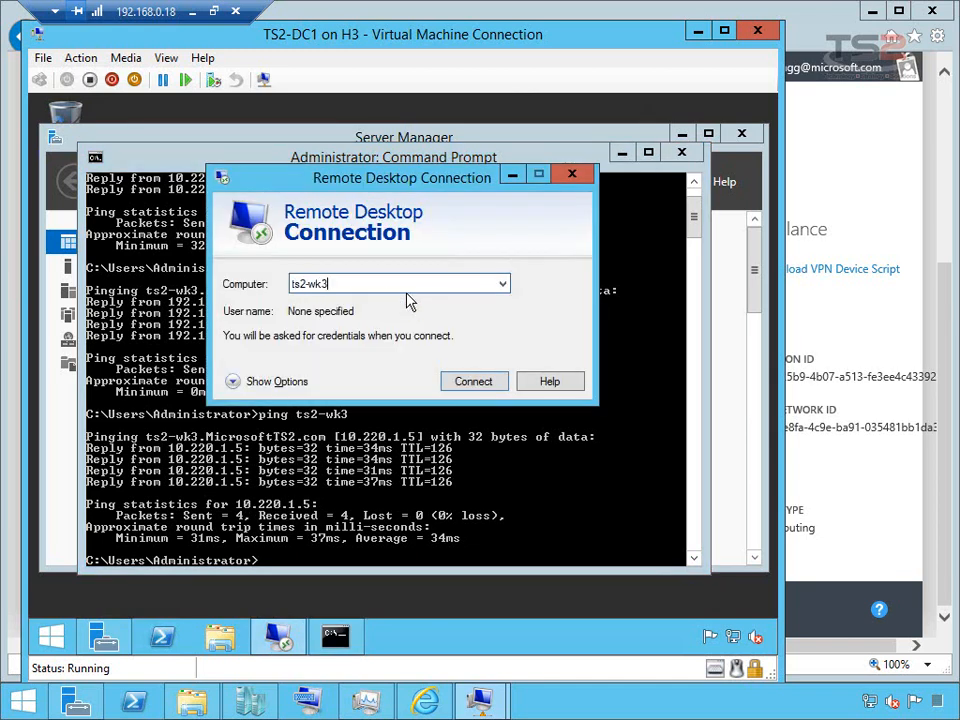
key(Return)
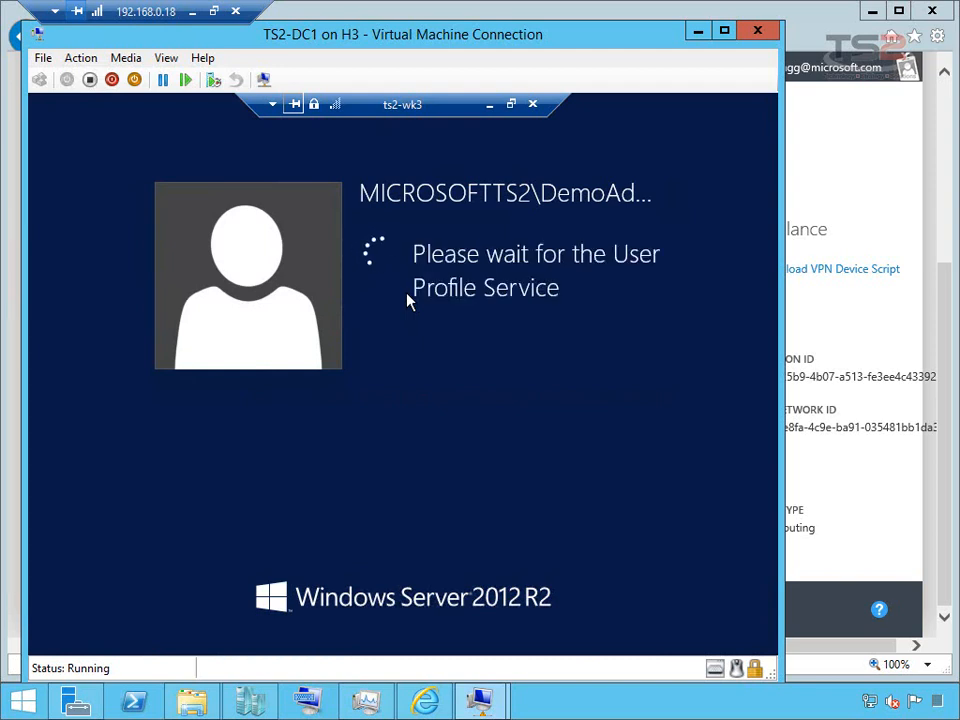
Switch to the Azure portal in Internet Explorer and open the ts2settings protection group in the ts2recovery vault's protected items
click(425, 700)
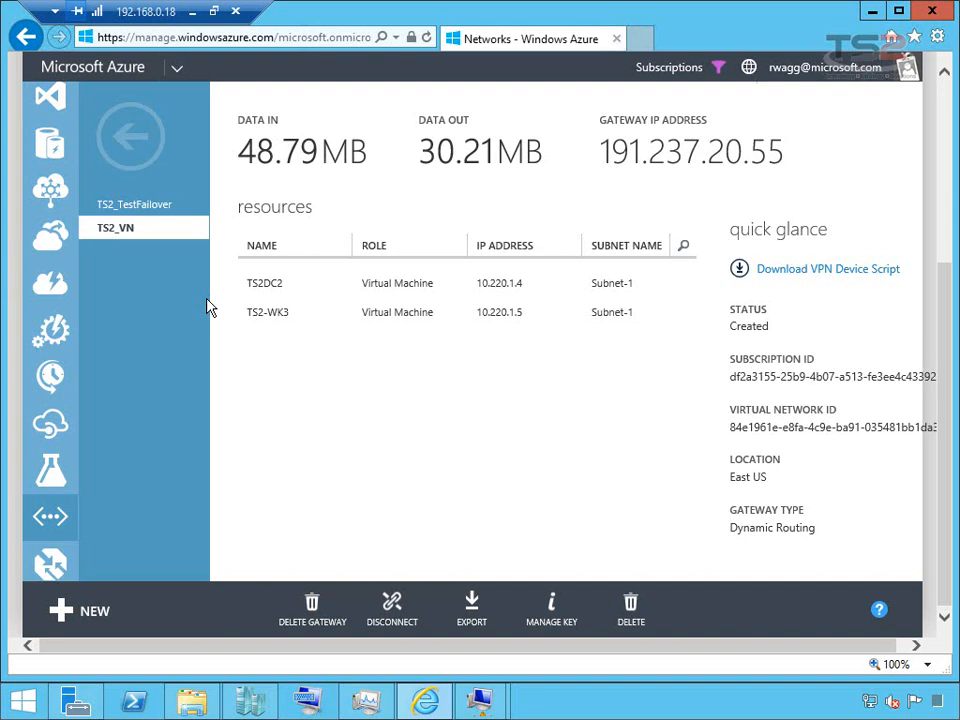
click(62, 242)
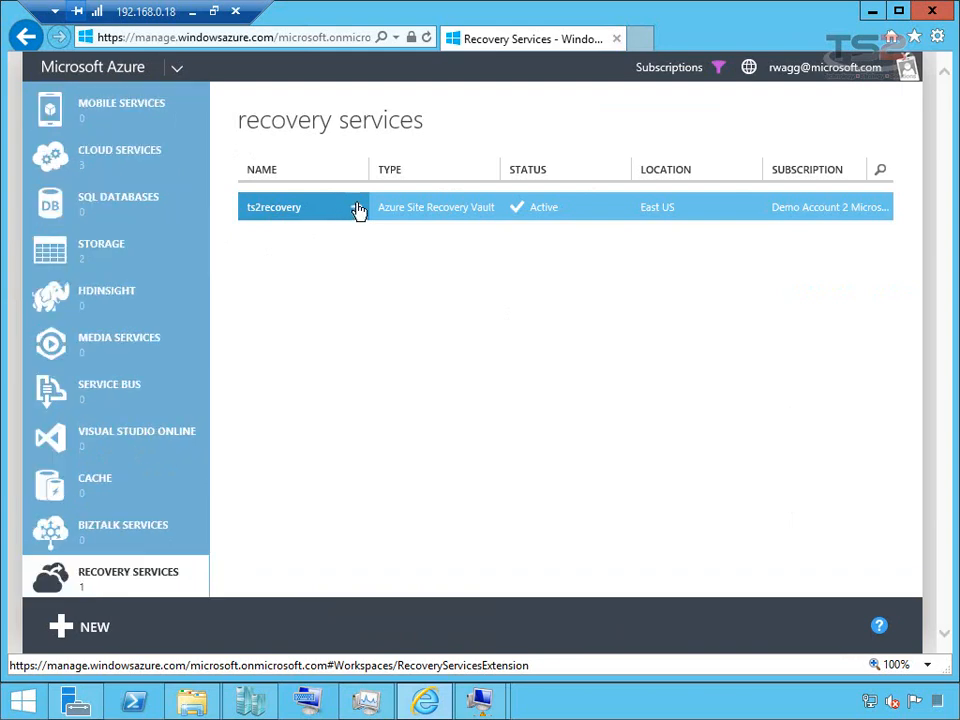
click(359, 210)
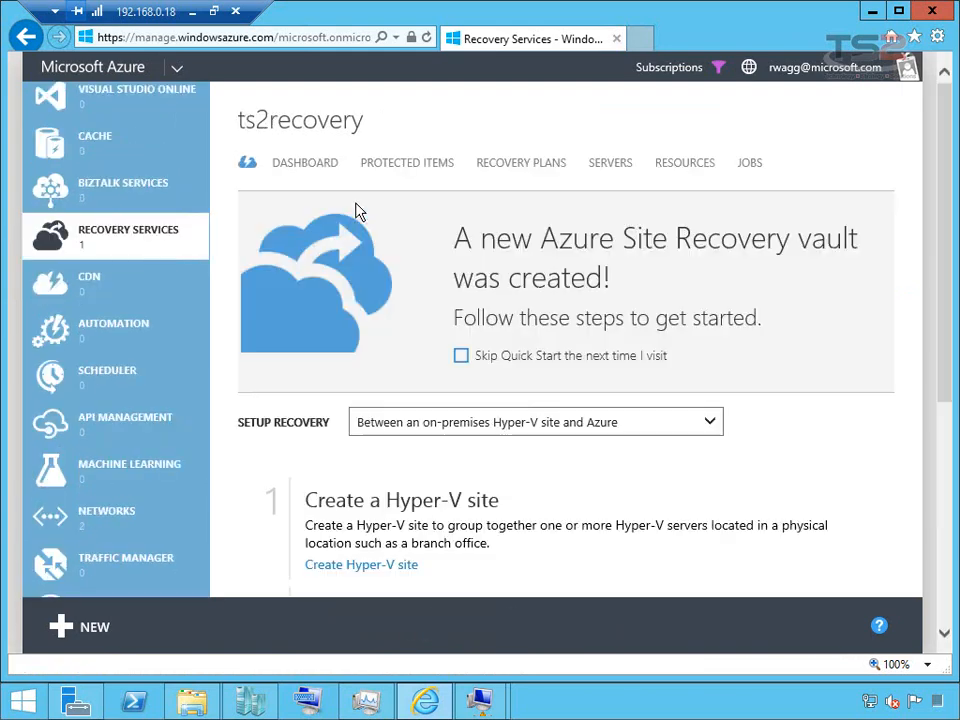
click(414, 189)
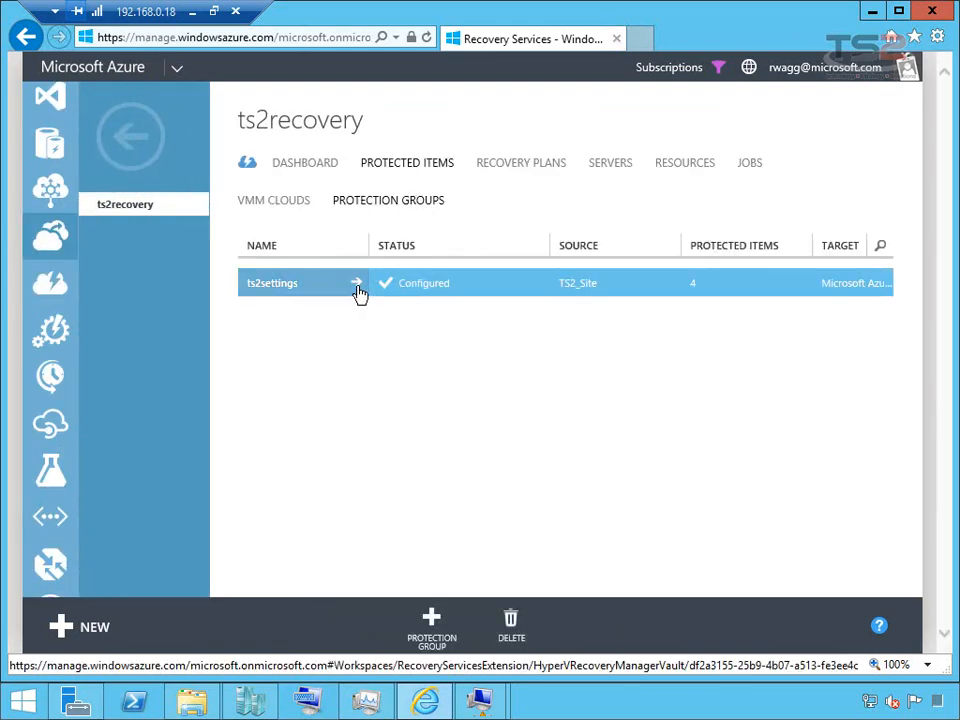
click(357, 286)
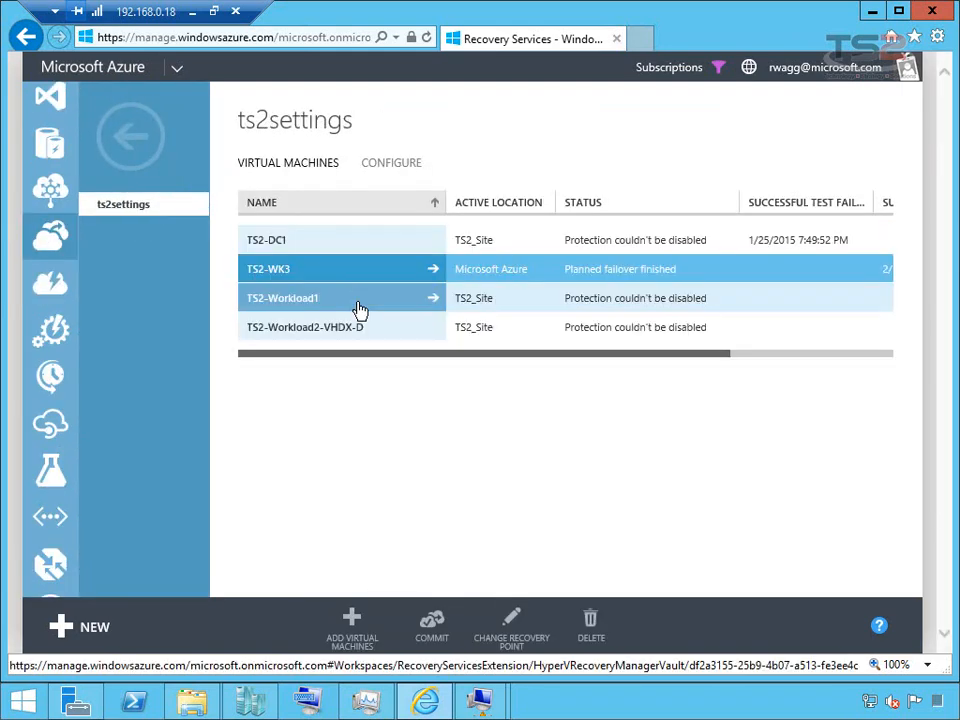
Open the recovery point change for TS2-WK3 and review the available new recovery points
click(511, 630)
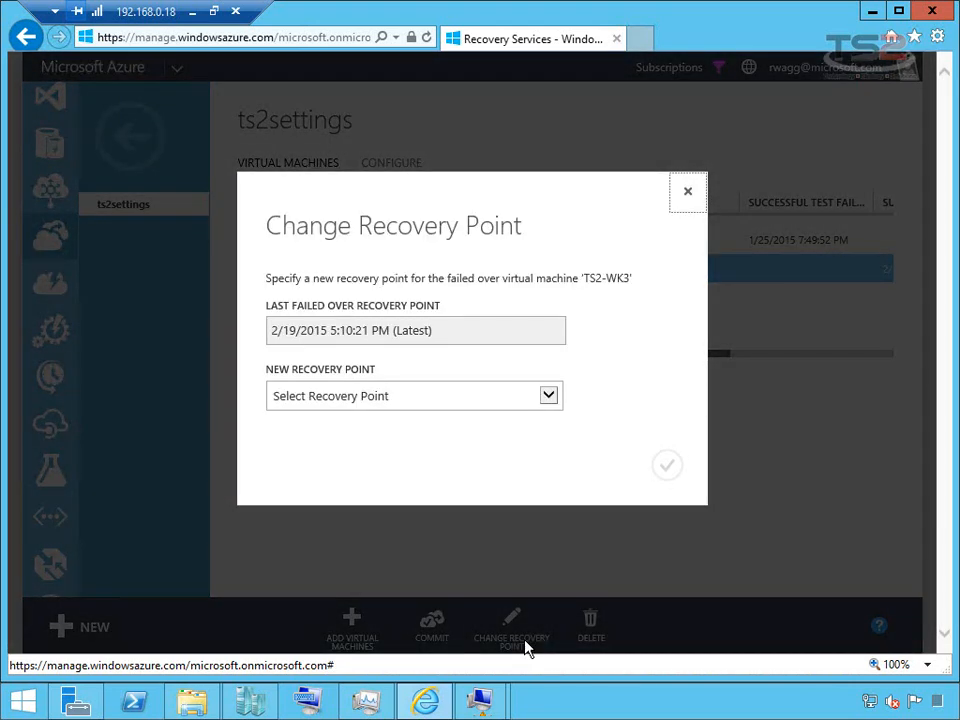
click(557, 401)
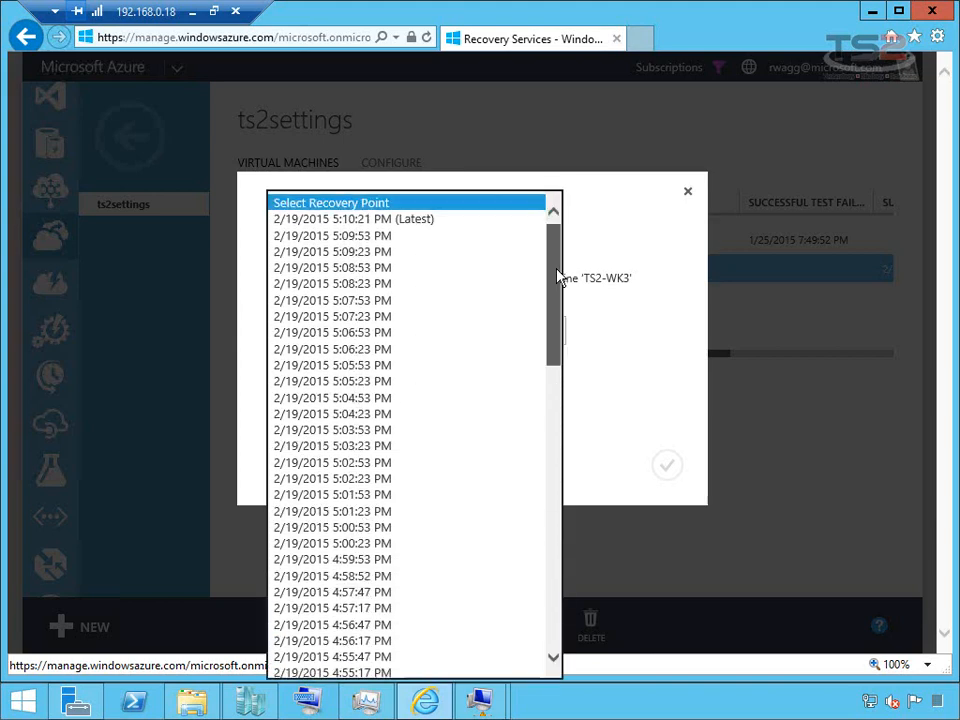
drag(559, 279, 557, 564)
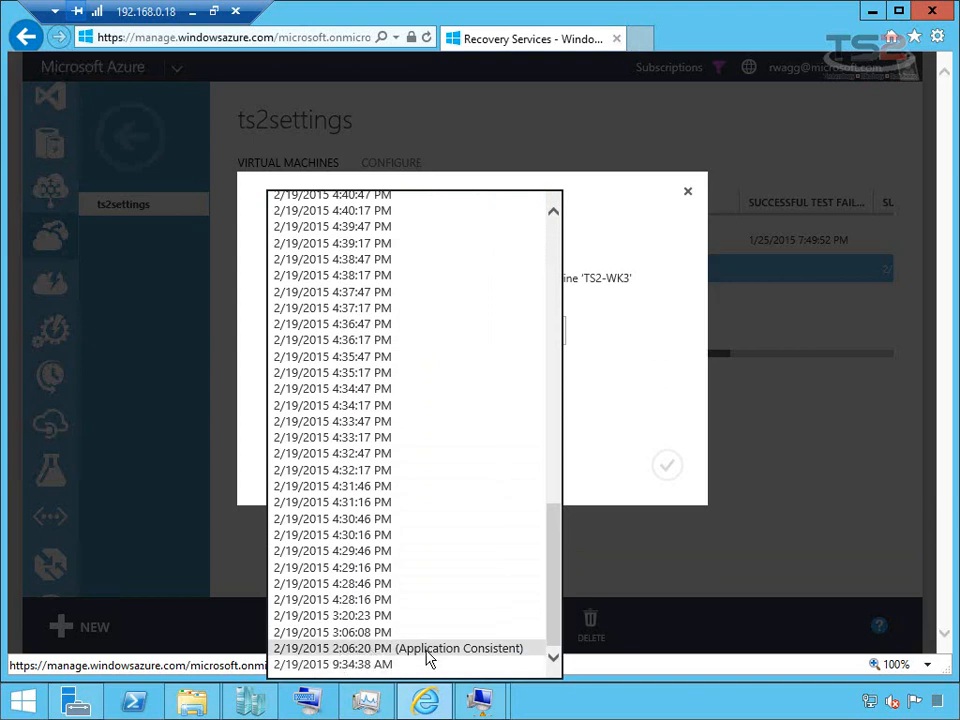
scroll(441, 596, up, 1)
scroll(441, 596, down, 1)
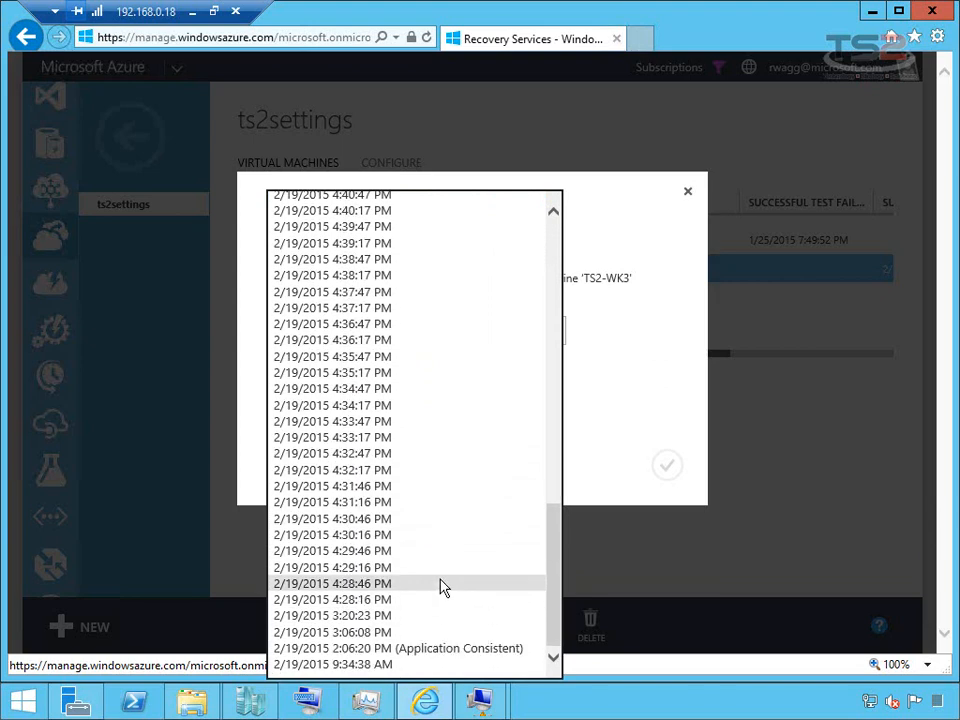
scroll(443, 590, up, 6)
scroll(443, 590, up, 15)
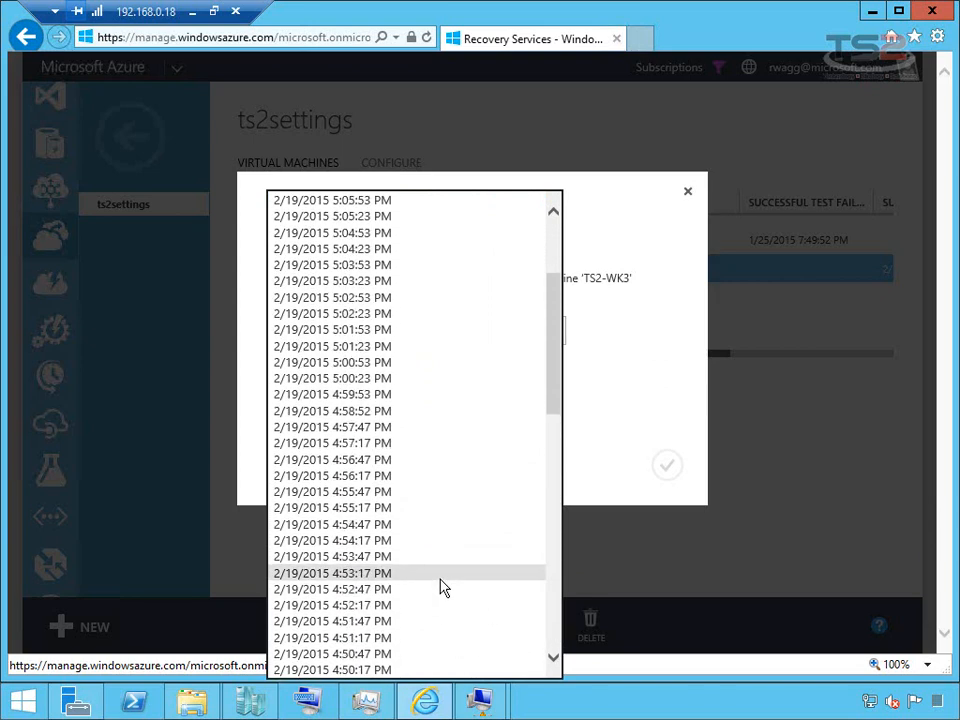
click(688, 381)
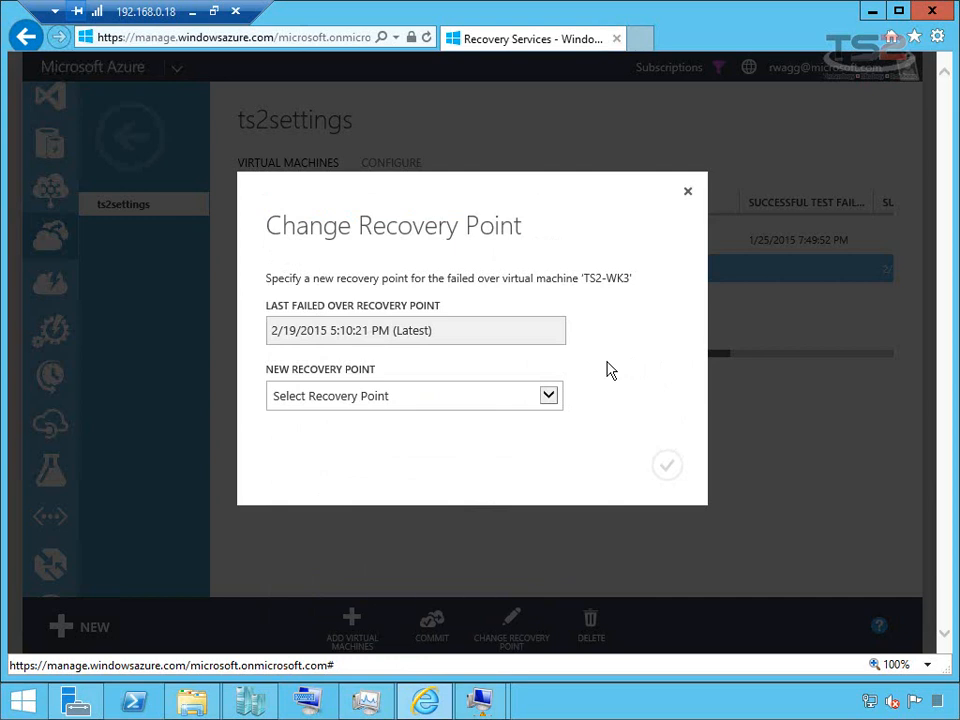
Choose 2/19/2015 5:06:53 PM as TS2-WK3's new recovery point, and close the dialog without applying it
click(351, 400)
click(341, 334)
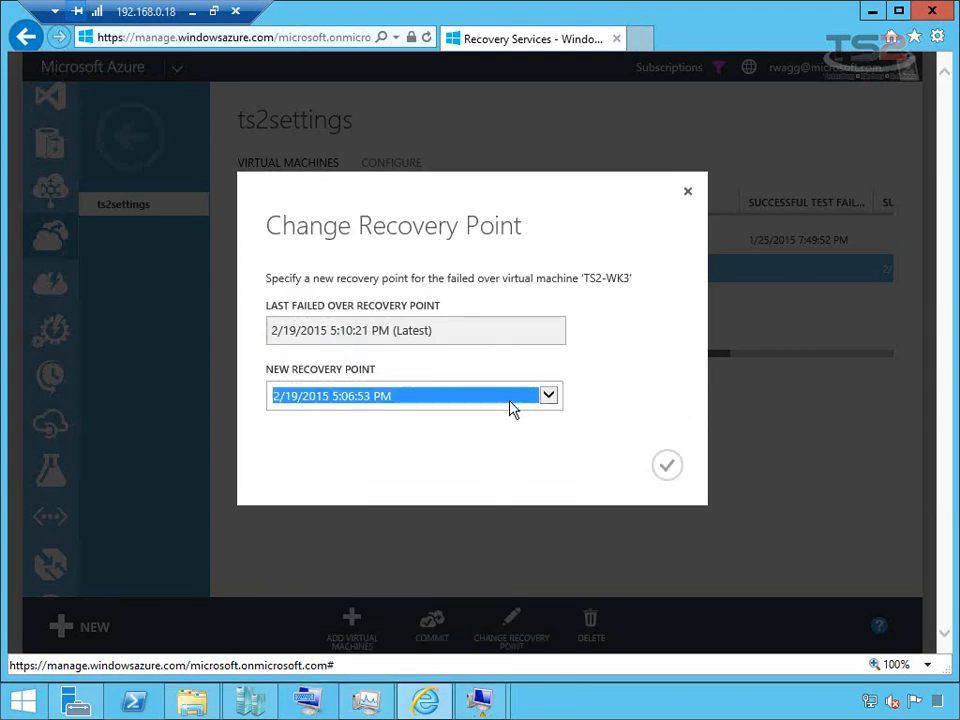
click(688, 190)
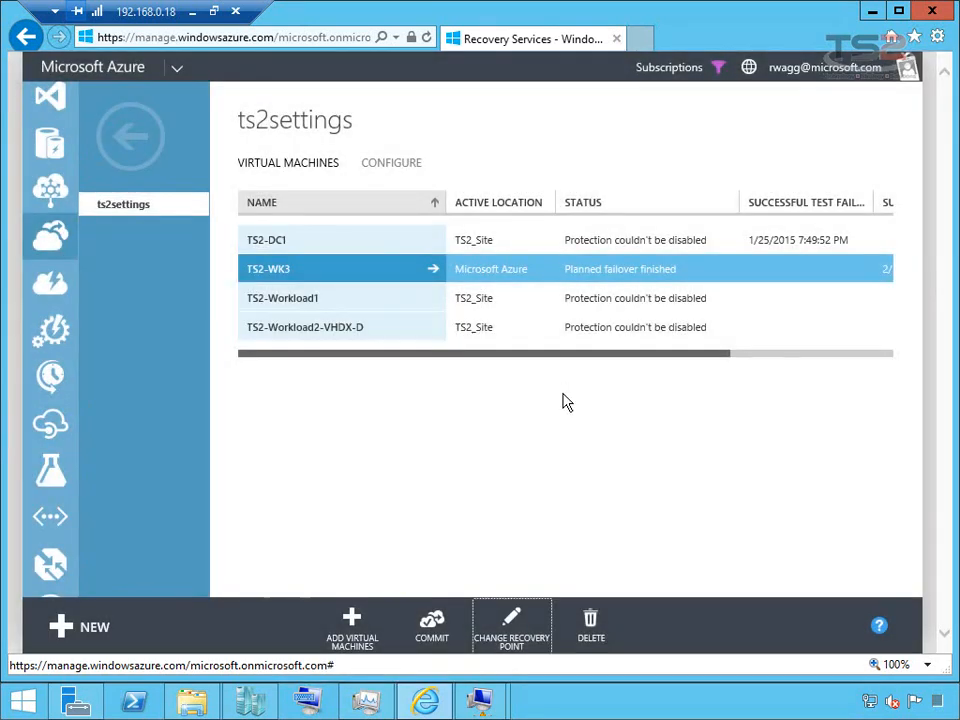
Commit the planned failover of the TS2-WK3 virtual machine and confirm the commit
click(435, 643)
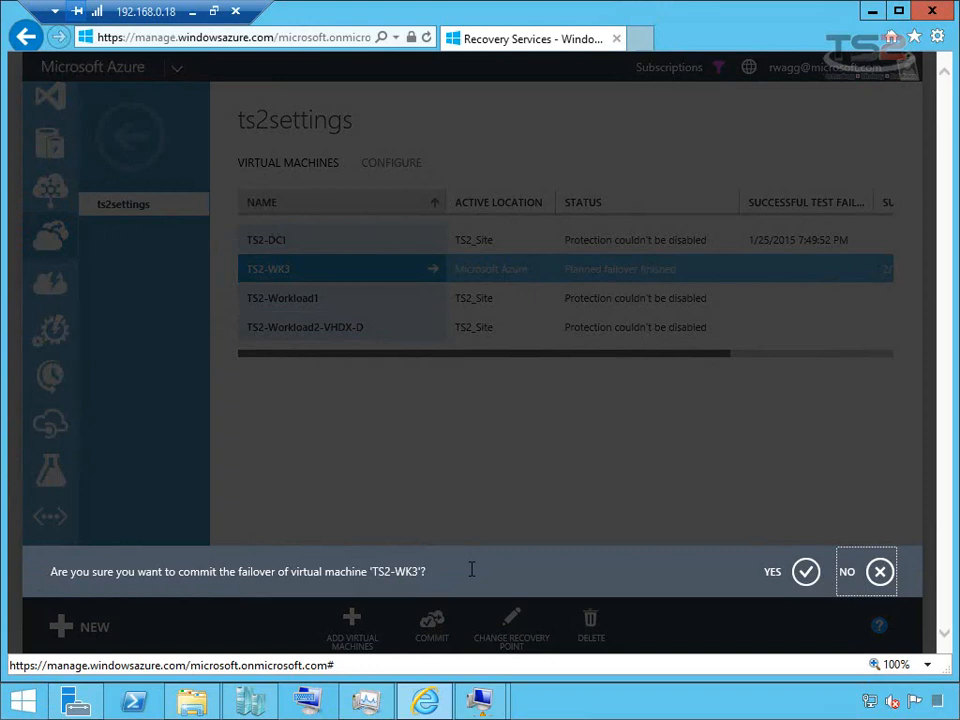
click(802, 573)
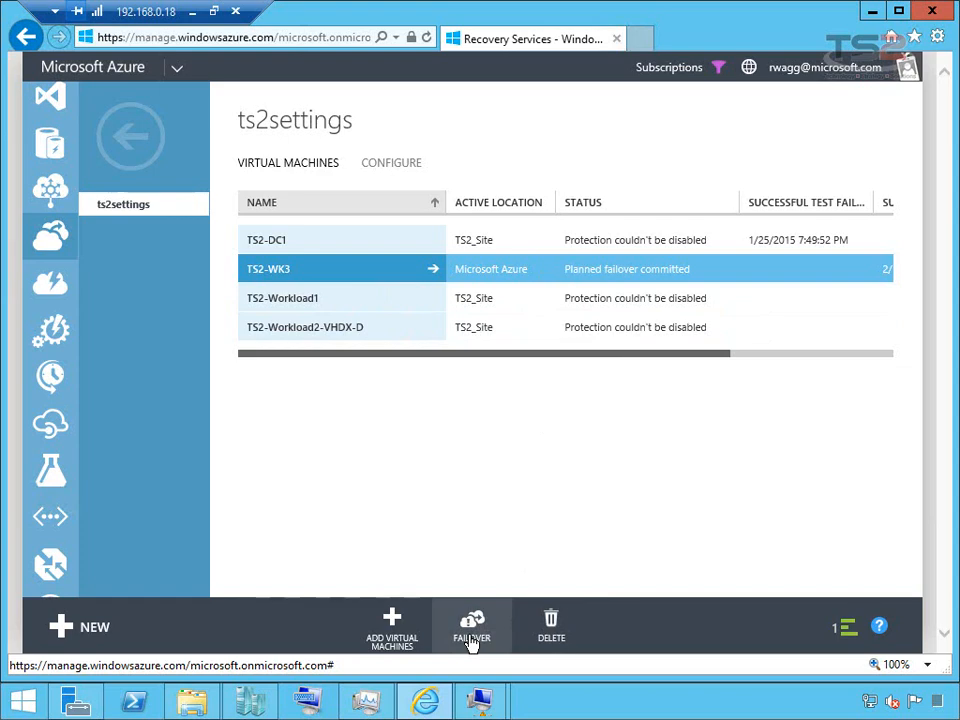
Switch to the TS2-DC1 virtual machine connection, check the ts2-wk3 remote desktop for the earlier changes, and minimize that session
mouse_move(470, 705)
click(553, 598)
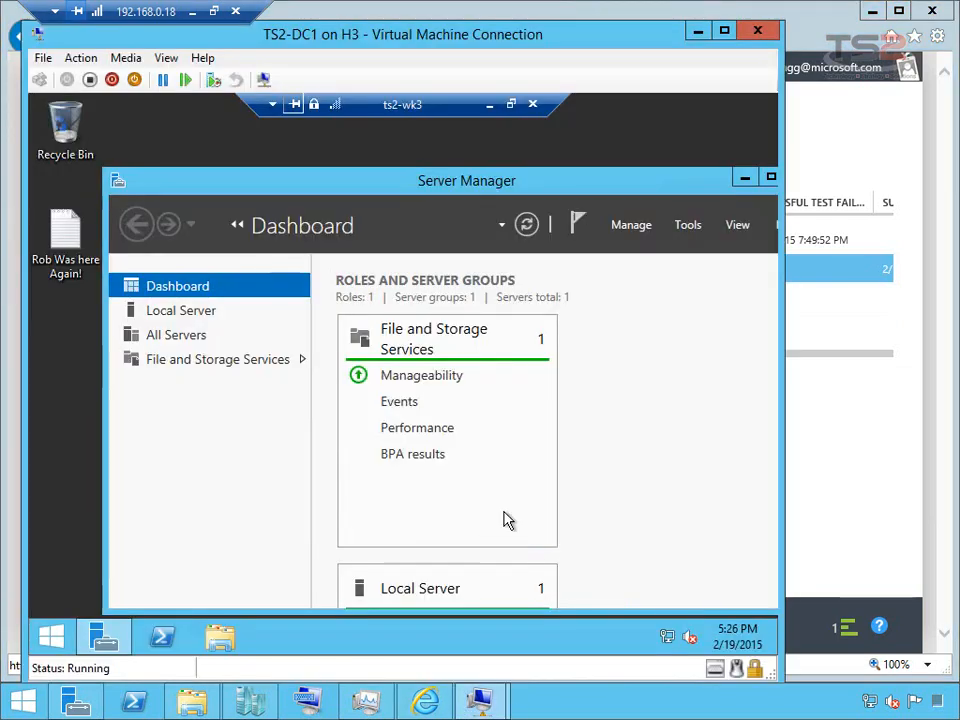
click(489, 104)
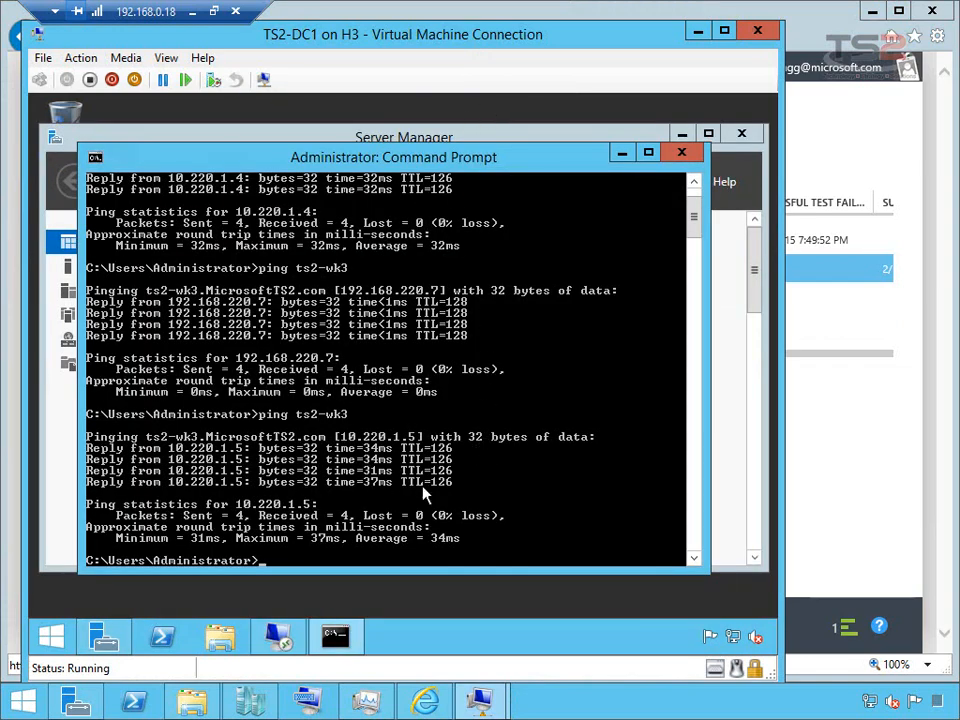